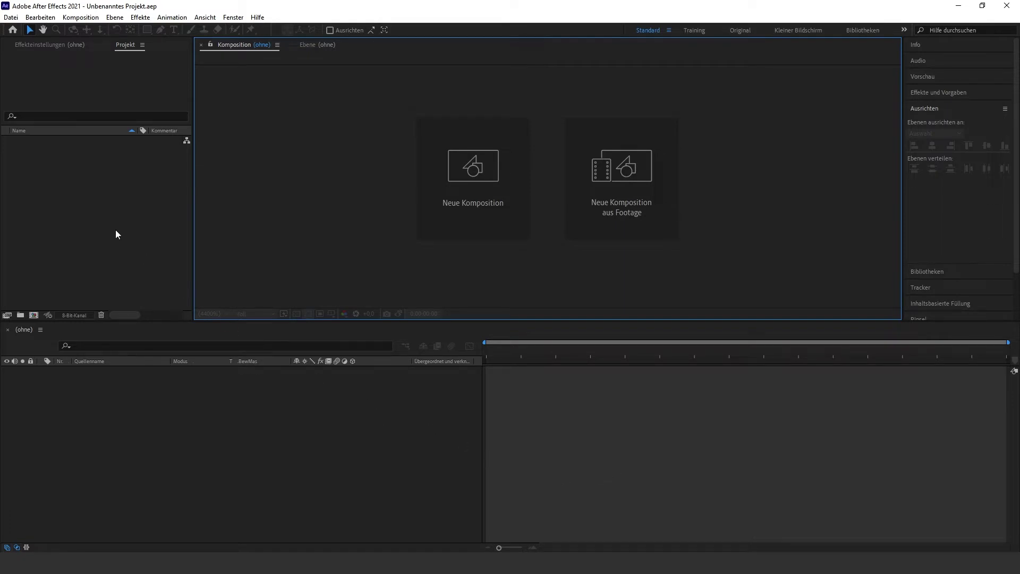
Step: Create a new composition named 'Ladevorgang Animation' from the Project panel's context menu
{"action": "right_click", "coordinate": [79, 187]}
{"action": "left_click", "coordinate": [101, 189]}
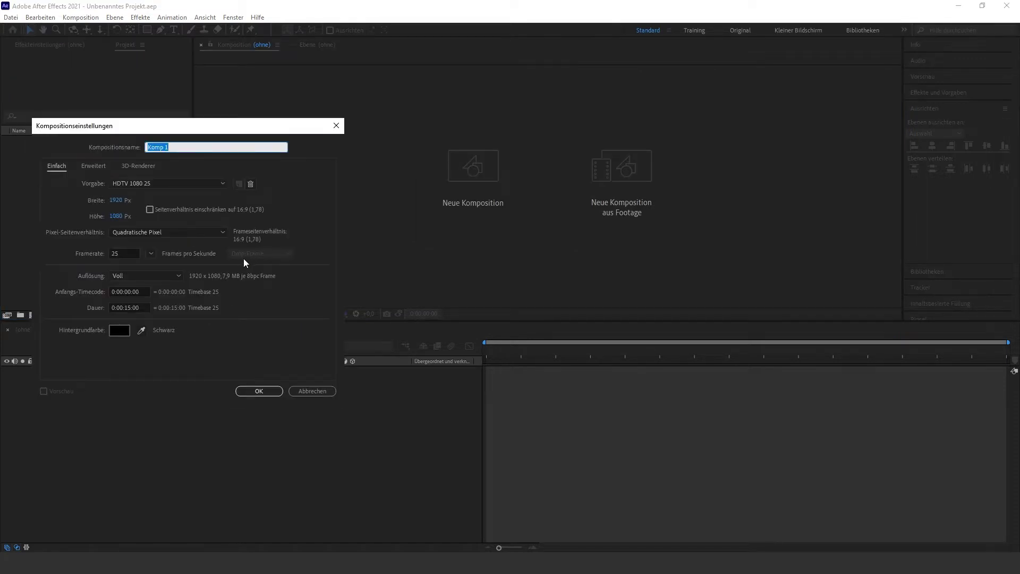
{"action": "type", "text": "Ladevorgang Animation"}
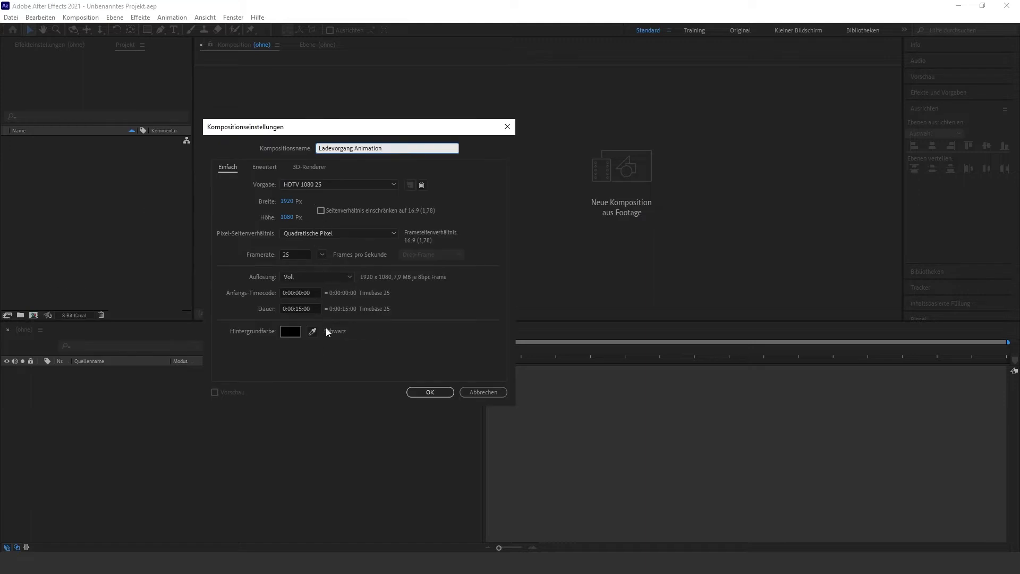
{"action": "left_click", "coordinate": [428, 394]}
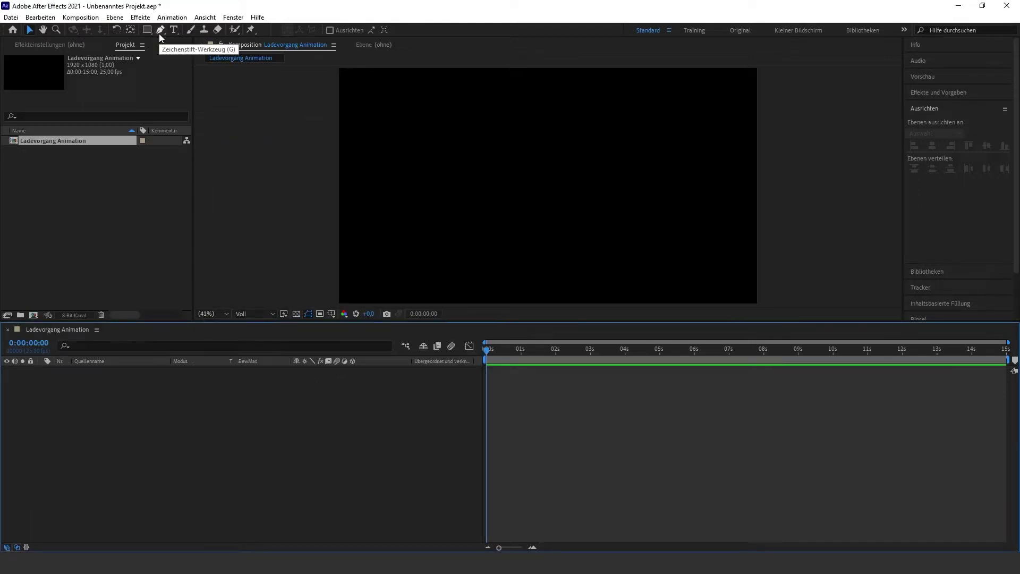
Step: Select the Pen tool with no fill and show the title/action safe guides
{"action": "left_click", "coordinate": [158, 33]}
{"action": "left_click", "coordinate": [324, 30]}
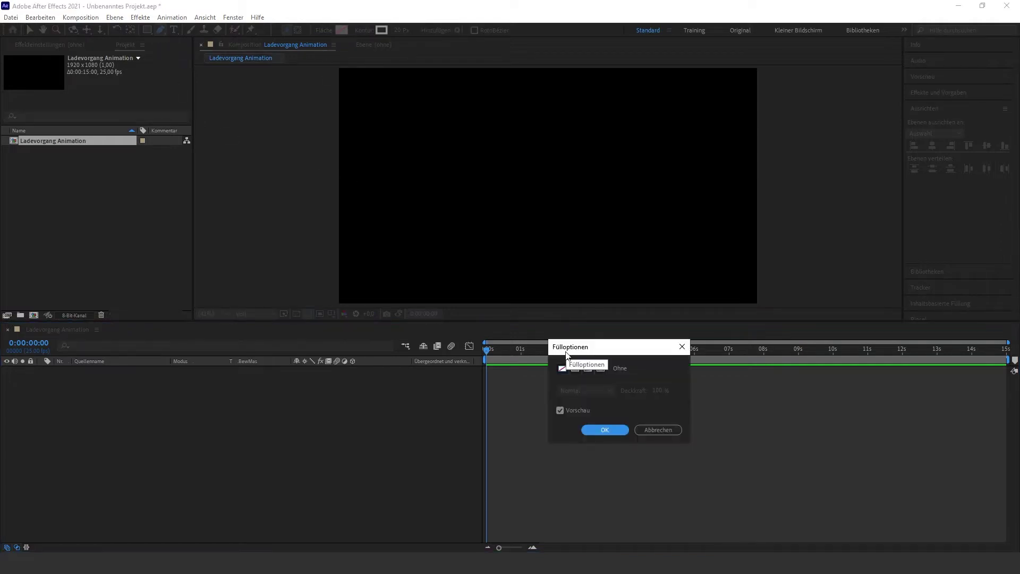
{"action": "left_click", "coordinate": [599, 431]}
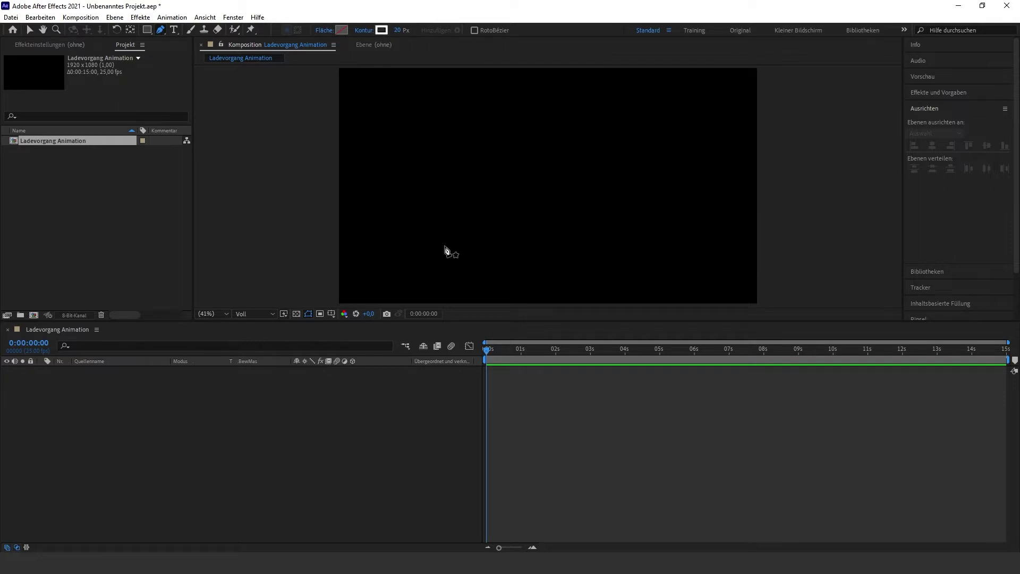
{"action": "left_click", "coordinate": [332, 314]}
{"action": "left_click", "coordinate": [360, 326]}
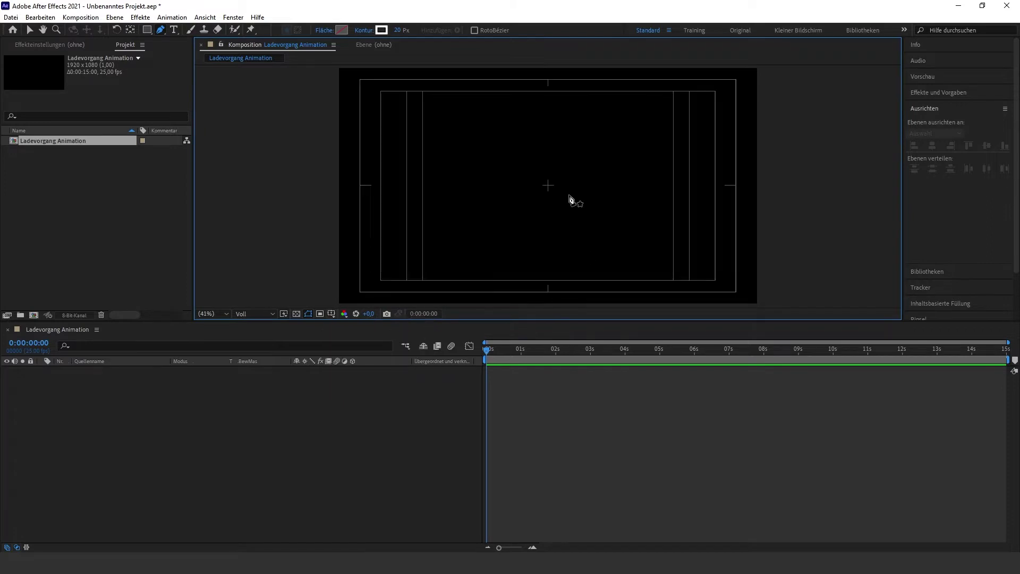
Step: Draw a short vertical line above the centre and align it horizontally centred
{"action": "left_click", "coordinate": [555, 225]}
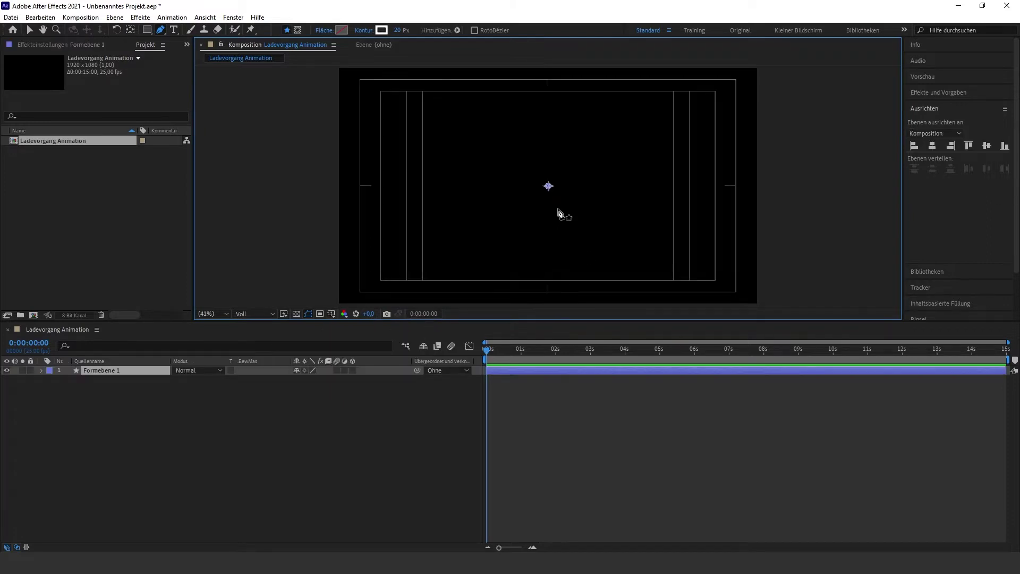
{"action": "left_click", "coordinate": [546, 168]}
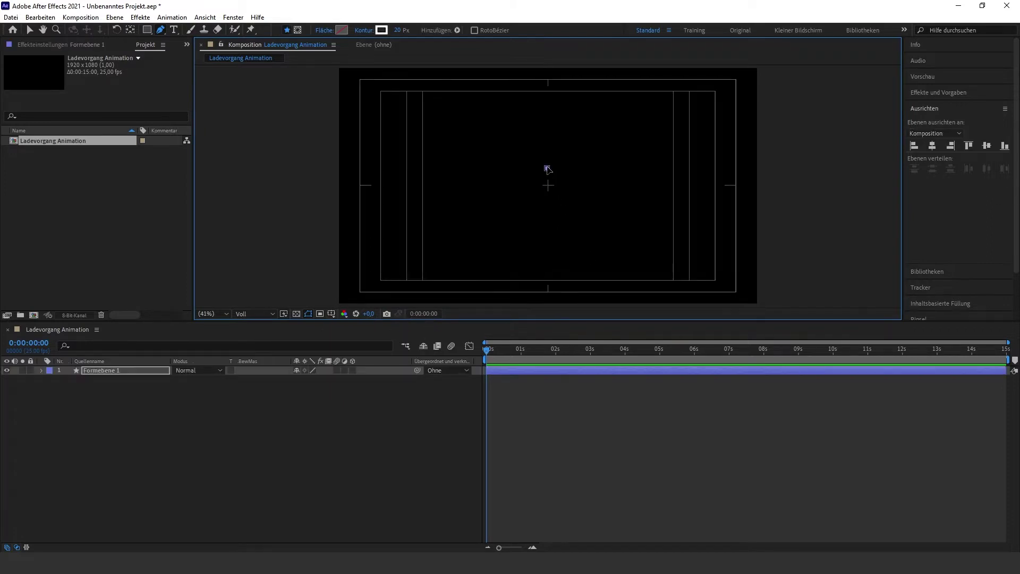
{"action": "left_click", "coordinate": [548, 131]}
{"action": "left_click", "coordinate": [933, 146]}
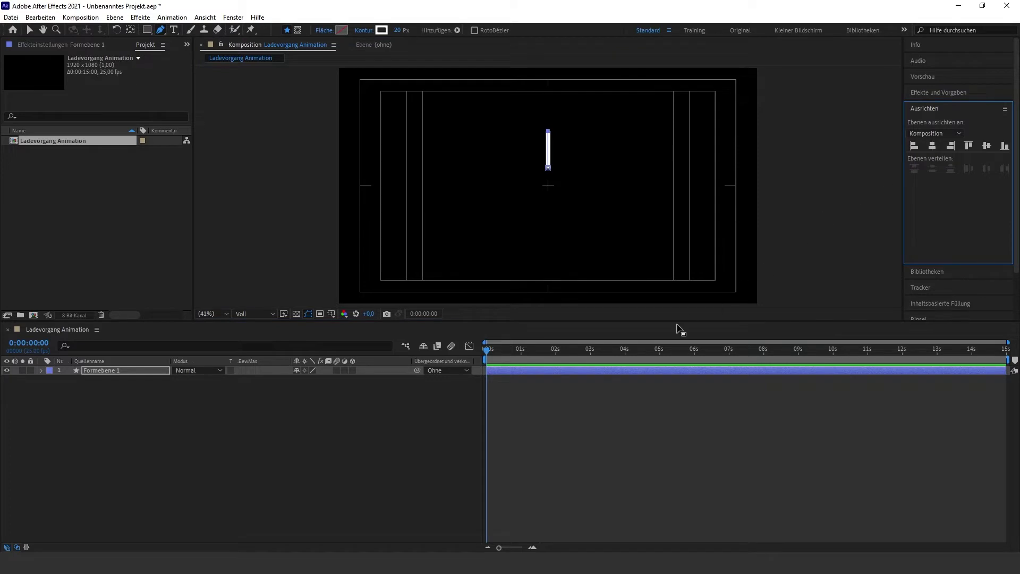
{"action": "left_click", "coordinate": [314, 421]}
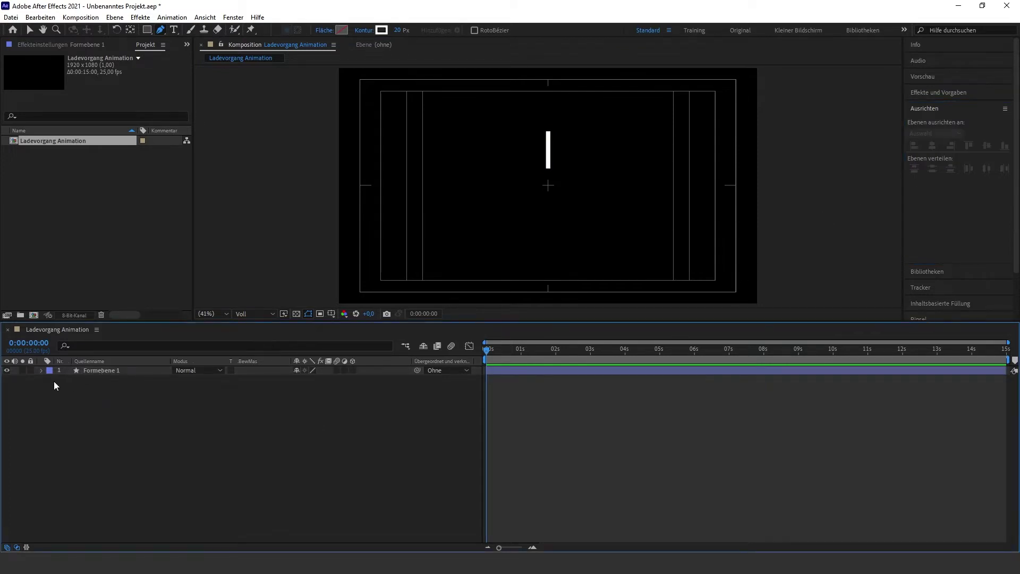
Step: Set the Kontur 1 stroke's Linienende to Abgerundet under Inhalt > Form 1
{"action": "left_click", "coordinate": [41, 370]}
{"action": "left_click", "coordinate": [50, 380]}
{"action": "left_click", "coordinate": [60, 389]}
{"action": "left_click", "coordinate": [69, 406]}
{"action": "left_click", "coordinate": [315, 455]}
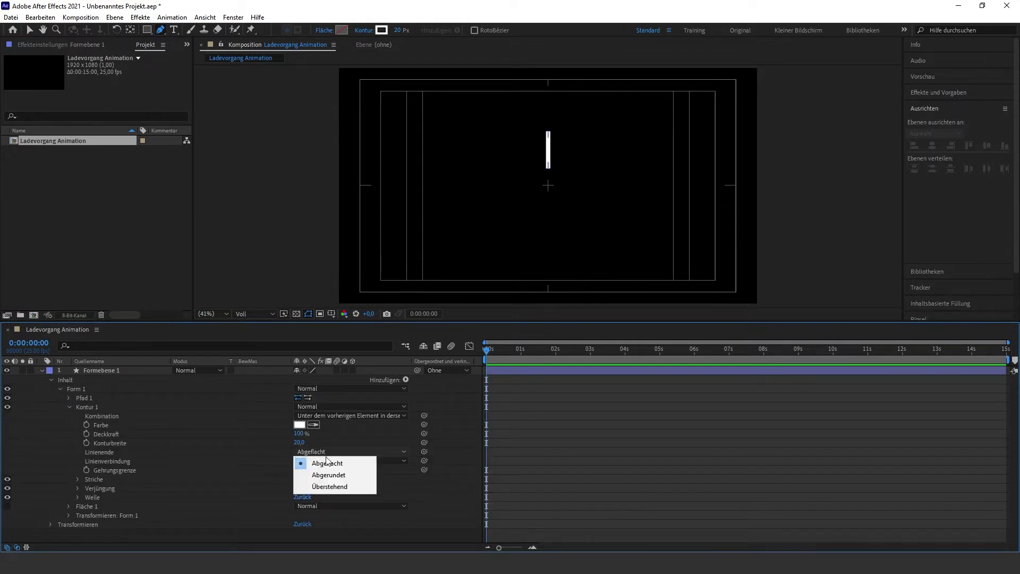
{"action": "left_click", "coordinate": [333, 471]}
Step: Collapse Kontur 1 and select the Form 1 group for a new shape operation
{"action": "scroll", "coordinate": [600, 186], "scroll_direction": "up", "scroll_amount": 1}
{"action": "scroll", "coordinate": [601, 186], "scroll_direction": "down", "scroll_amount": 1}
{"action": "key", "text": "v"}
{"action": "left_click", "coordinate": [68, 407]}
{"action": "left_click", "coordinate": [80, 391]}
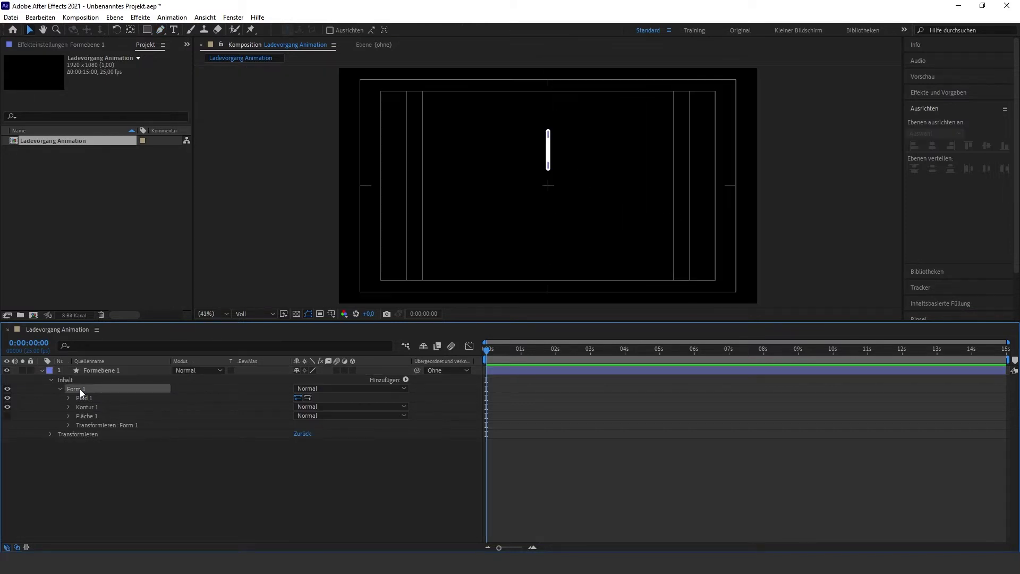
{"action": "left_click", "coordinate": [406, 380]}
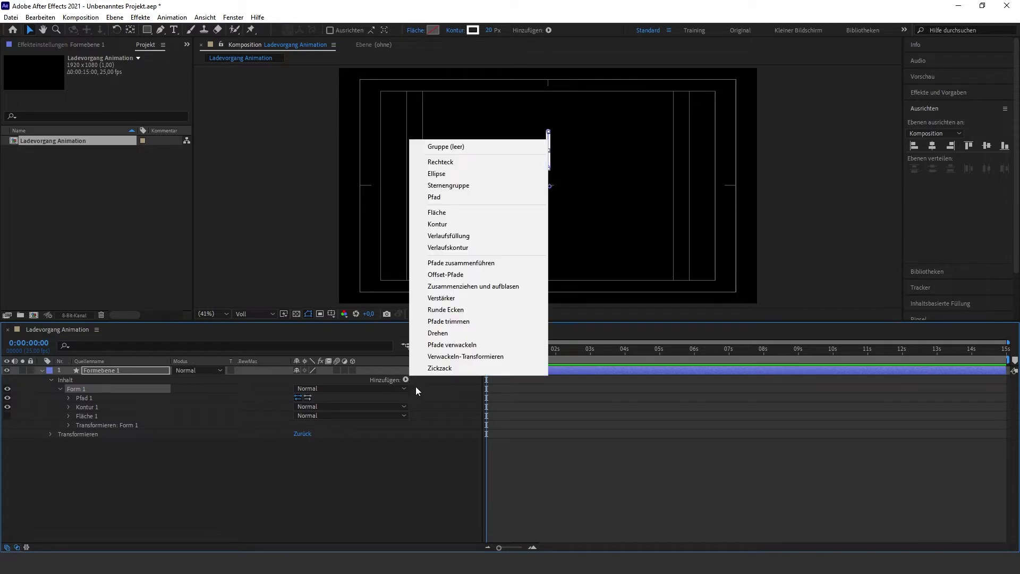
Step: Add a Verstärker to Form 1 and set Kopien to 20
{"action": "left_click", "coordinate": [451, 298]}
{"action": "left_click", "coordinate": [68, 425]}
{"action": "left_click", "coordinate": [298, 434]}
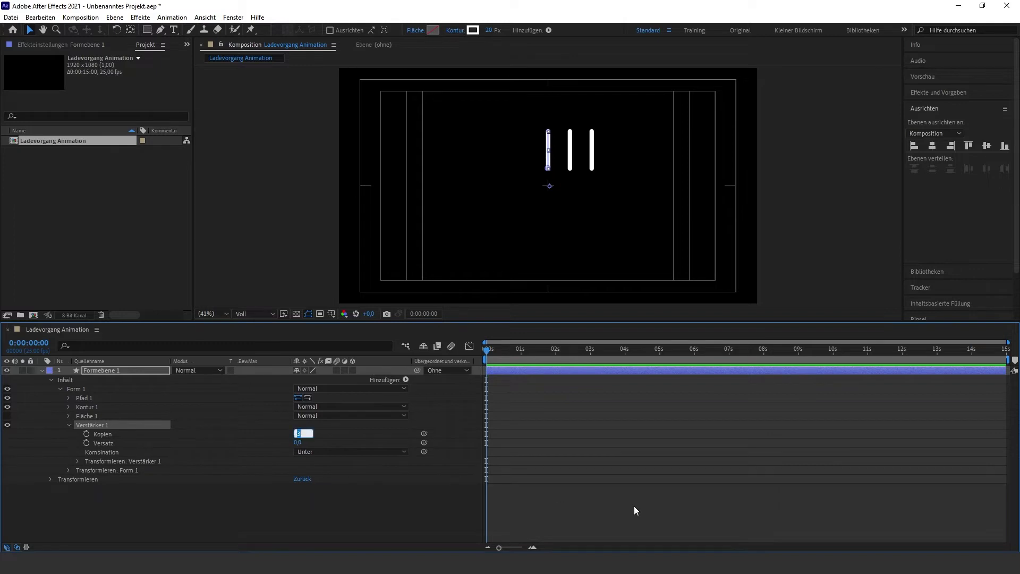
{"action": "type", "text": "20"}
{"action": "key", "text": "Return"}
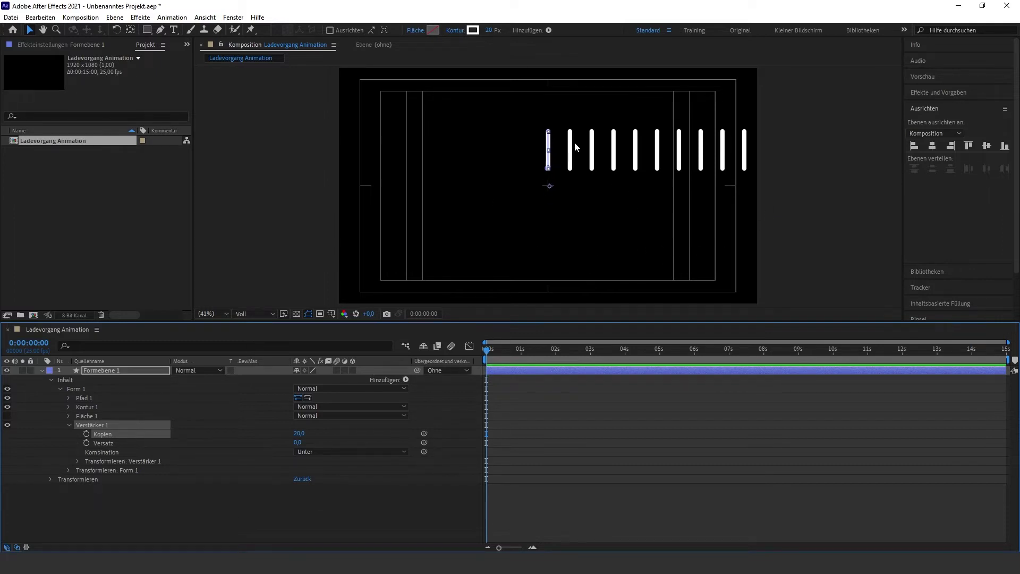
Step: Set the repeater's transform Position offset to 0 and Drehung to 360/20 (18°)
{"action": "left_click", "coordinate": [78, 461]}
{"action": "left_click", "coordinate": [299, 478]}
{"action": "type", "text": "0"}
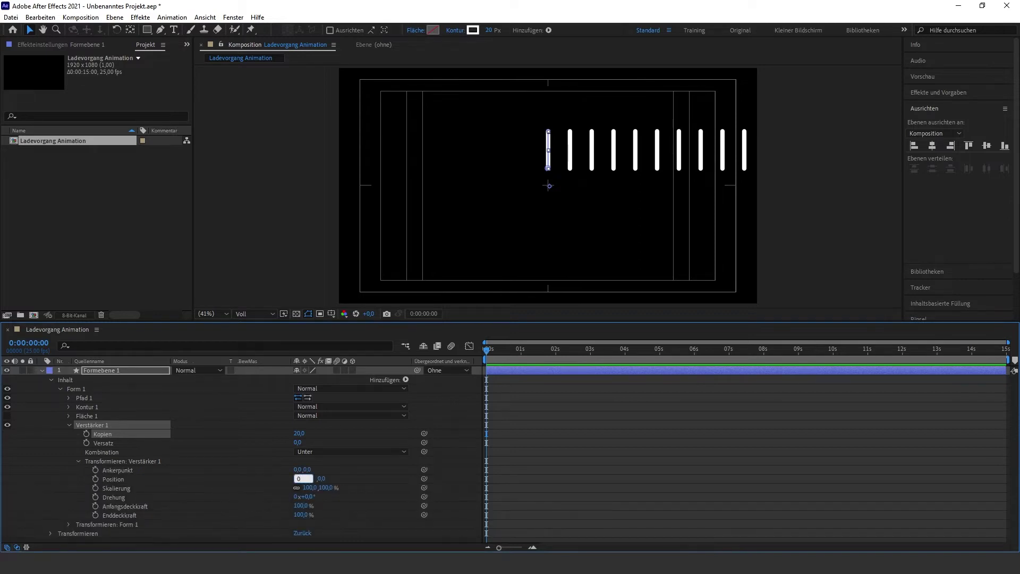
{"action": "key", "text": "Return"}
{"action": "left_click", "coordinate": [529, 513]}
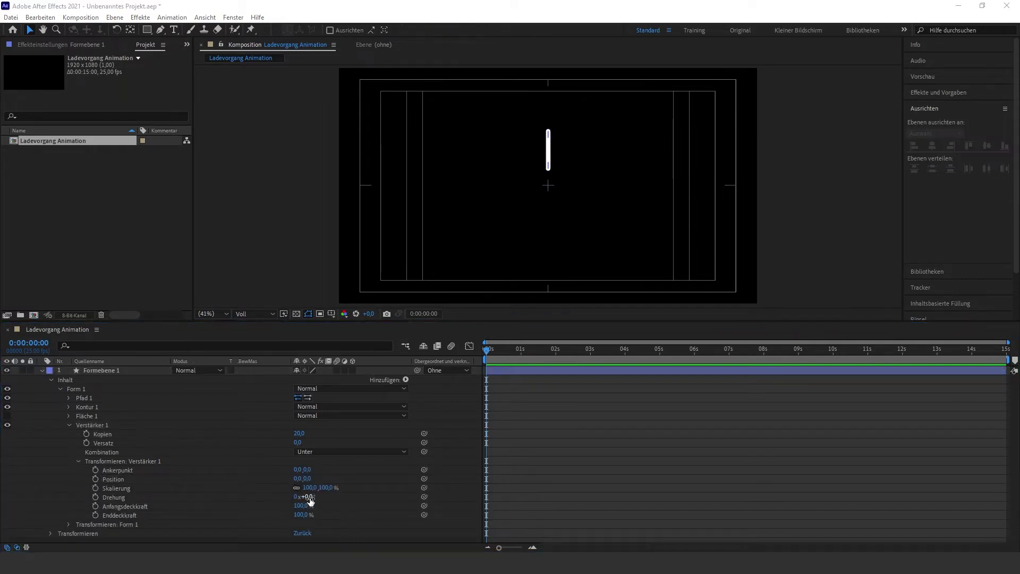
{"action": "left_click", "coordinate": [308, 497]}
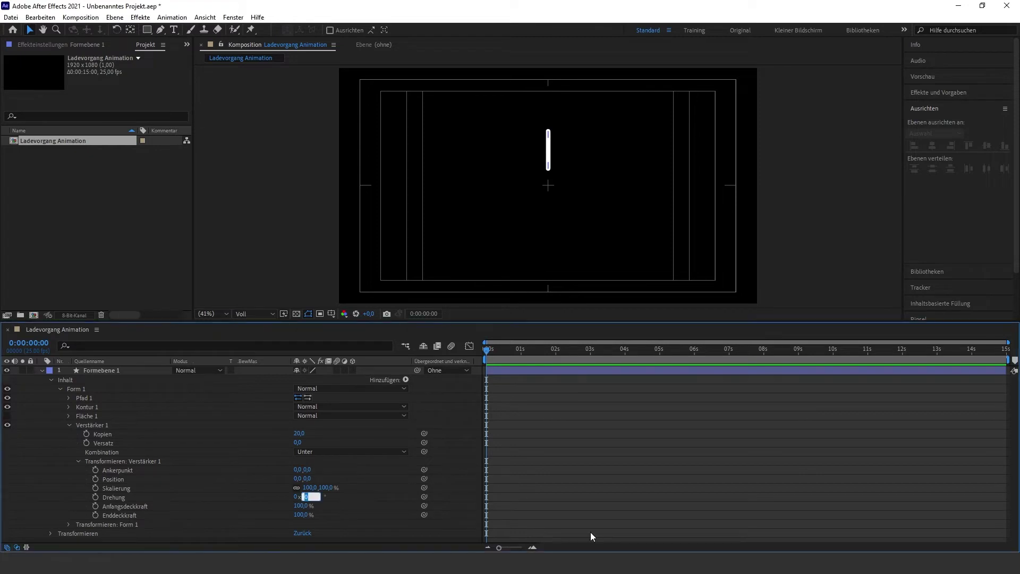
{"action": "type", "text": "360"}
{"action": "type", "text": "/"}
{"action": "type", "text": "20"}
{"action": "key", "text": "Return"}
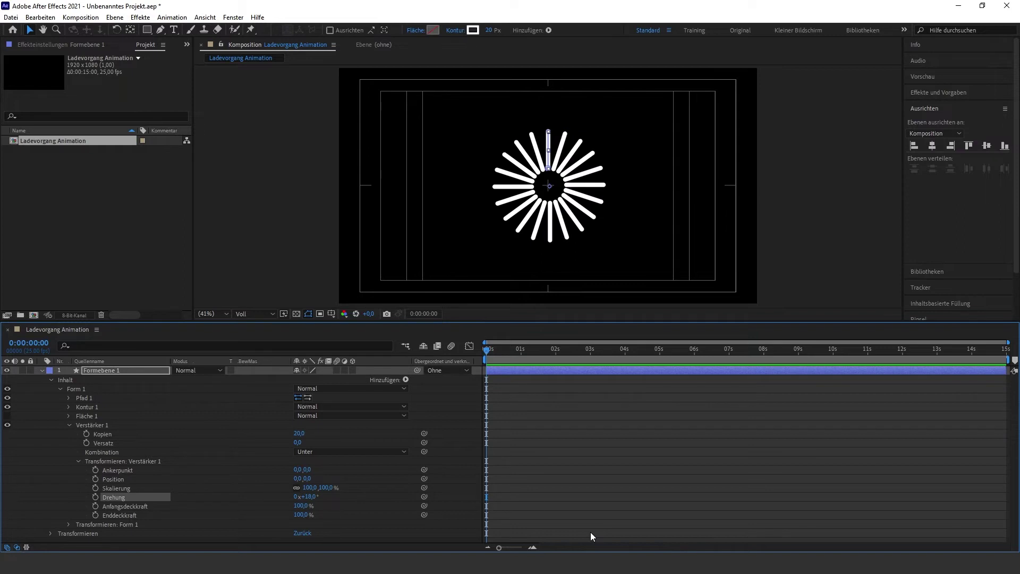
Step: Collapse Formebene 1 and add a full-frame dark grey solid, Dunkelgrau Farbfläche 1
{"action": "left_click", "coordinate": [642, 221]}
{"action": "left_click", "coordinate": [41, 371]}
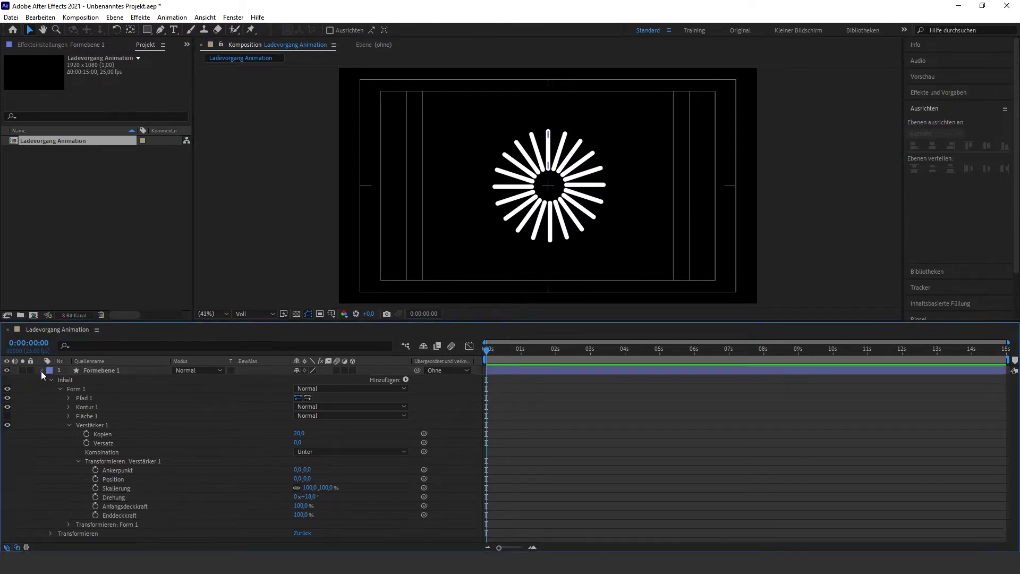
{"action": "right_click", "coordinate": [115, 399]}
{"action": "mouse_move", "coordinate": [146, 405]}
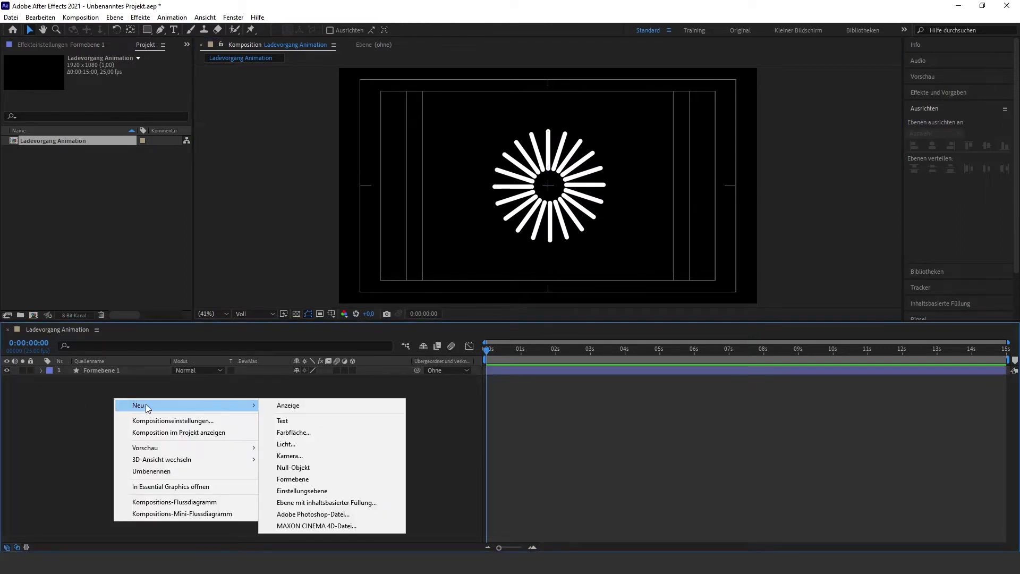
{"action": "left_click", "coordinate": [296, 432]}
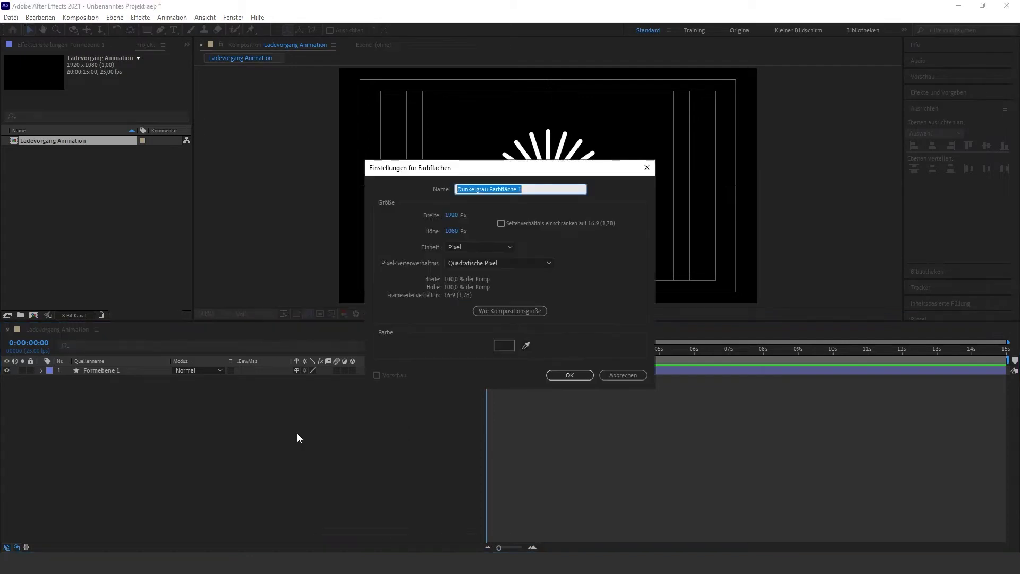
{"action": "left_click", "coordinate": [567, 375]}
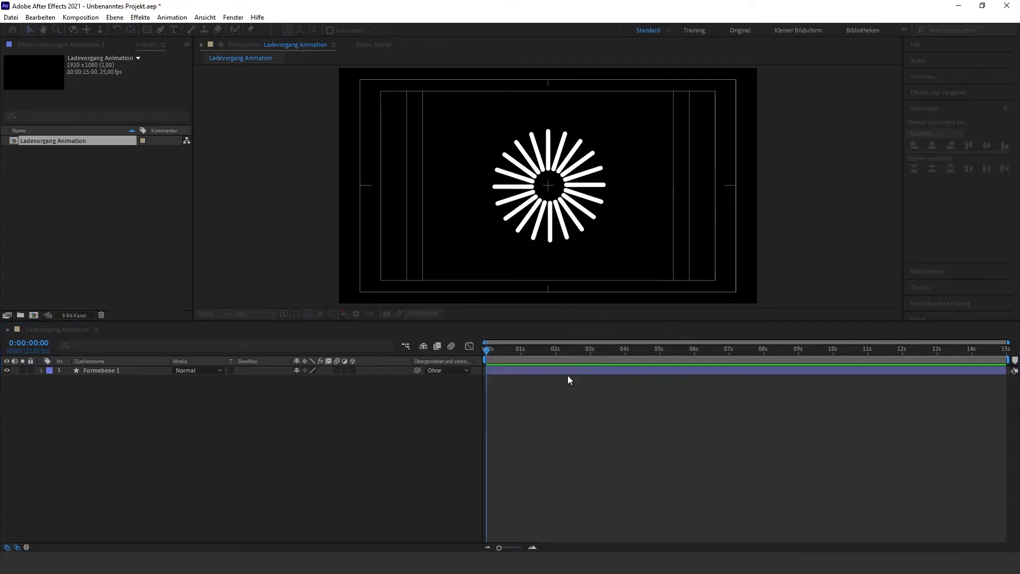
{"action": "left_click", "coordinate": [939, 105]}
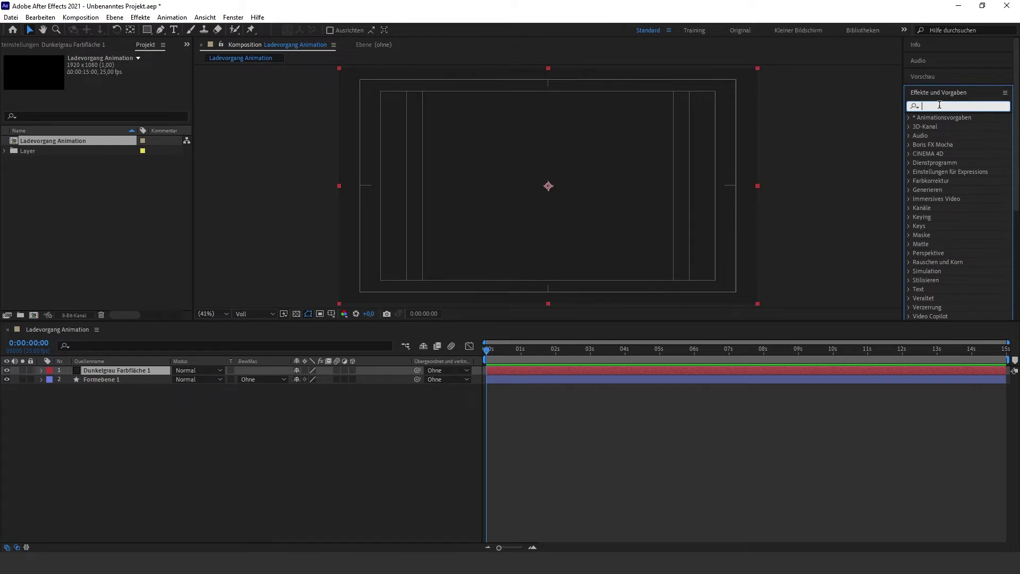
Step: Search 'Verlauf' and apply the gradient effect to the dark grey solid
{"action": "type", "text": "Verlauf"}
{"action": "left_click_drag", "start_coordinate": [951, 136], "coordinate": [529, 372]}
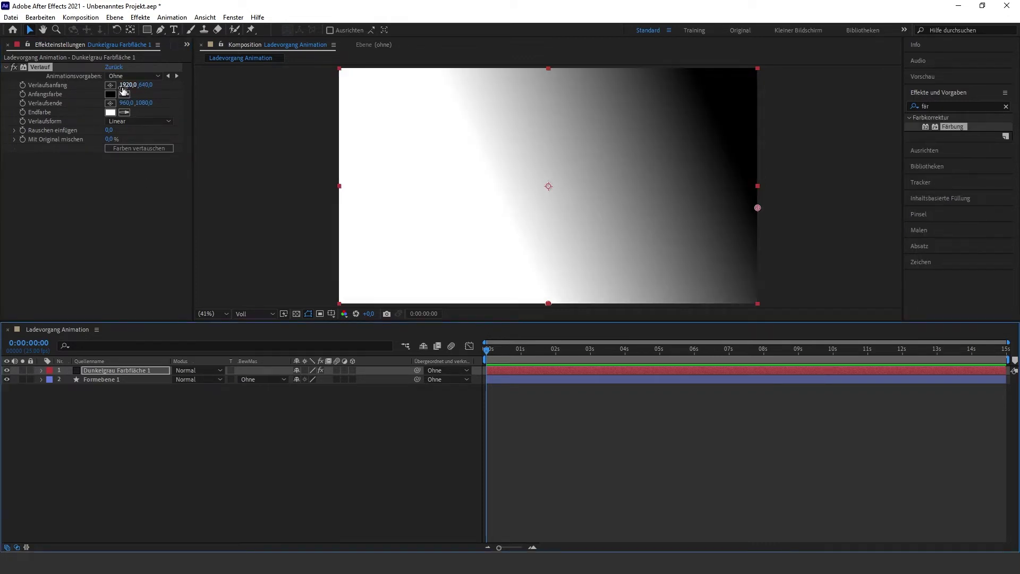
Step: Move the gradient start point and place the end point at the layer's left edge
{"action": "left_click_drag", "start_coordinate": [758, 208], "coordinate": [757, 185]}
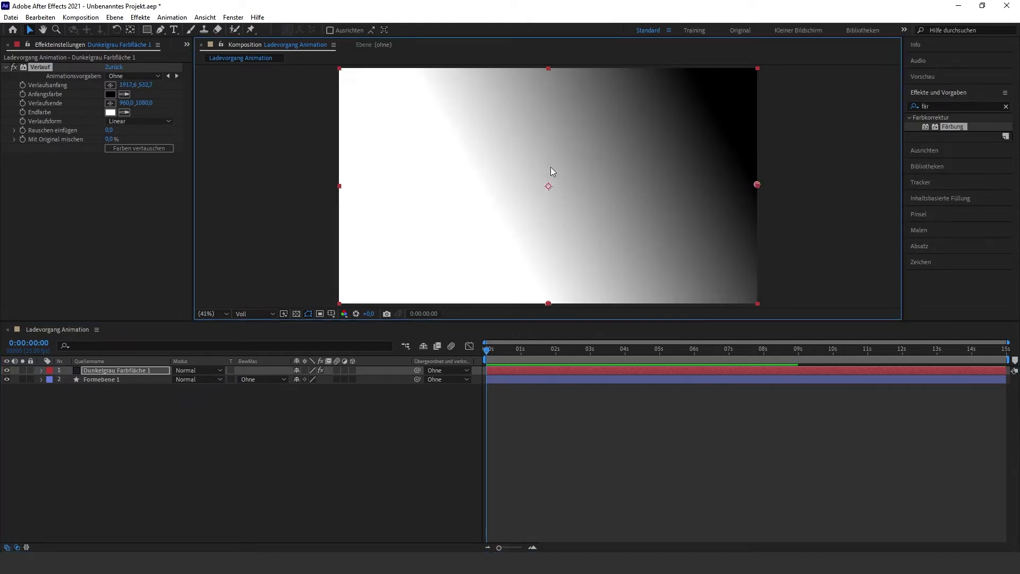
{"action": "left_click", "coordinate": [110, 102]}
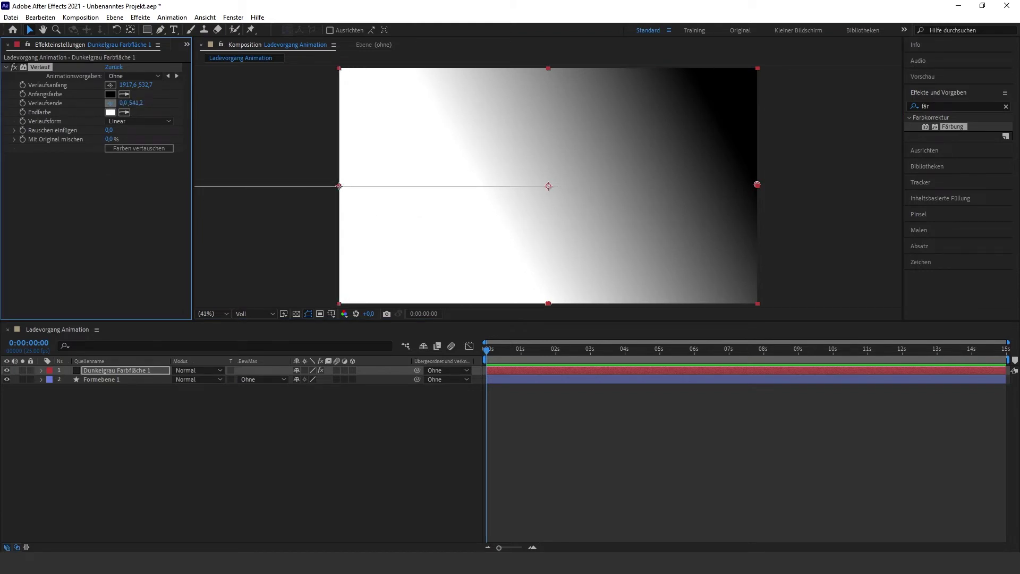
{"action": "left_click", "coordinate": [339, 186]}
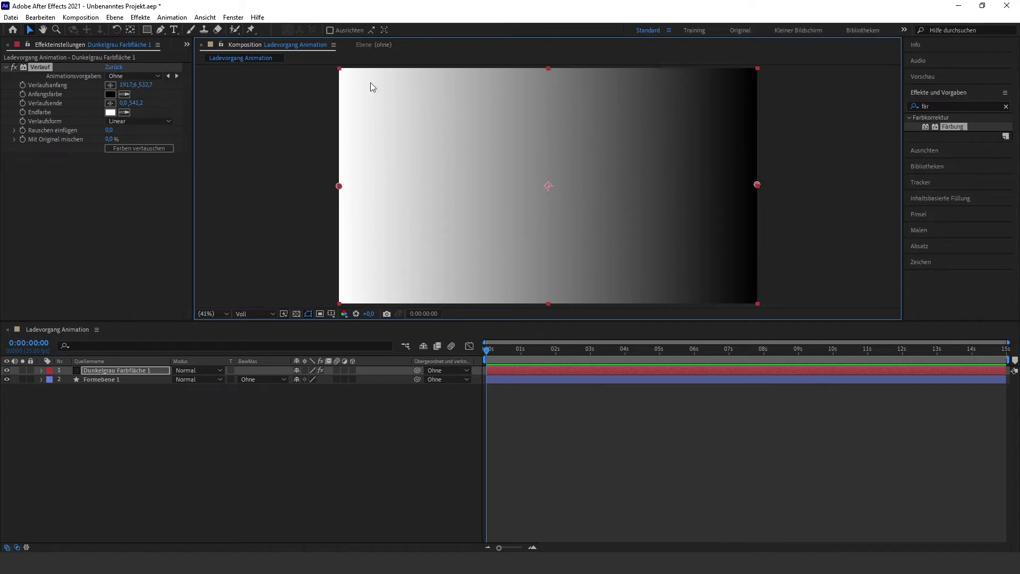
Step: Set Verlaufsanfang to 1920,540 and Verlaufsende to 0,540
{"action": "left_click", "coordinate": [129, 85]}
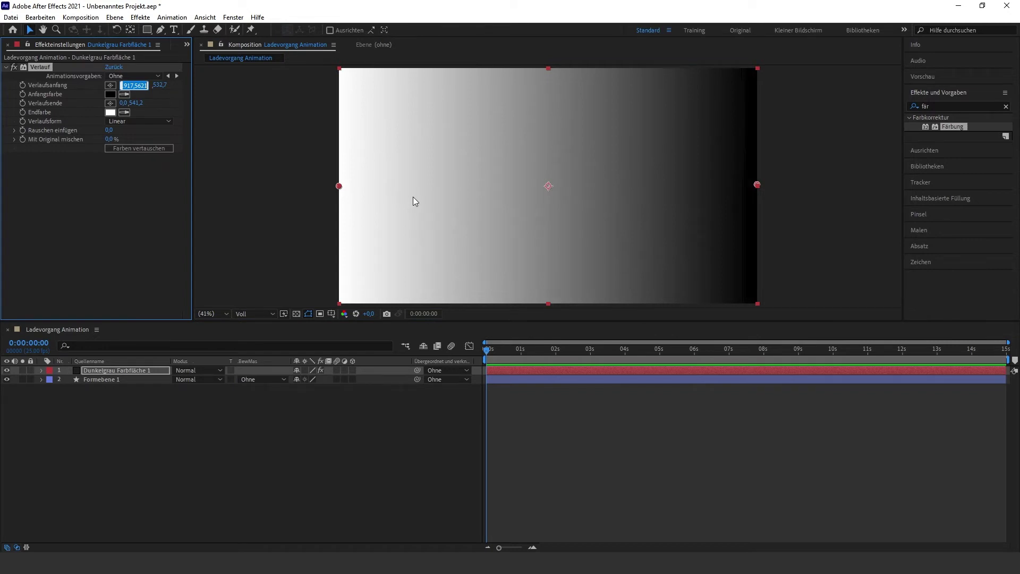
{"action": "type", "text": "1920"}
{"action": "key", "text": "Tab"}
{"action": "type", "text": "540"}
{"action": "key", "text": "Return"}
{"action": "left_click", "coordinate": [135, 103]}
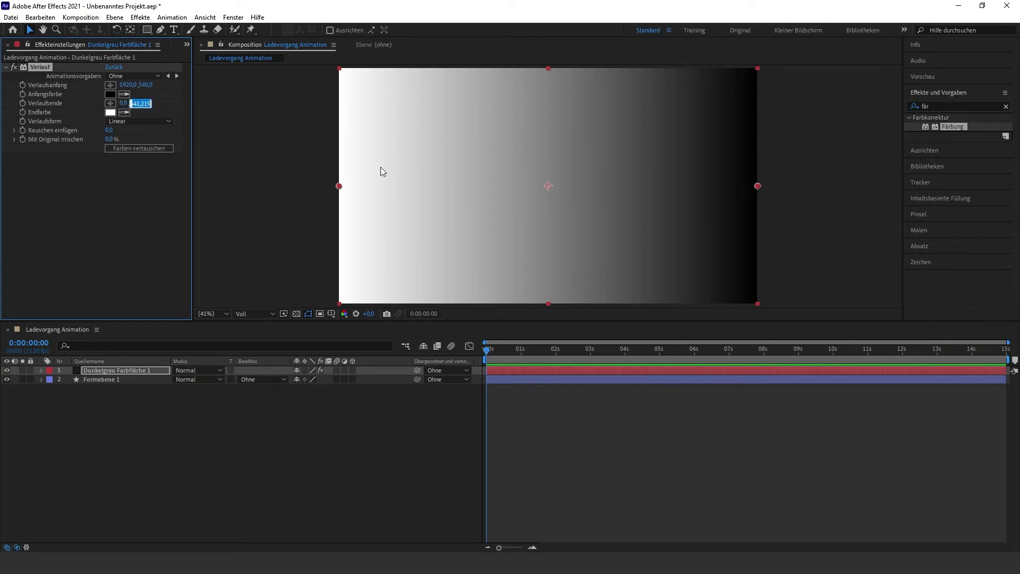
{"action": "type", "text": "540"}
{"action": "key", "text": "Return"}
{"action": "left_click", "coordinate": [946, 106]}
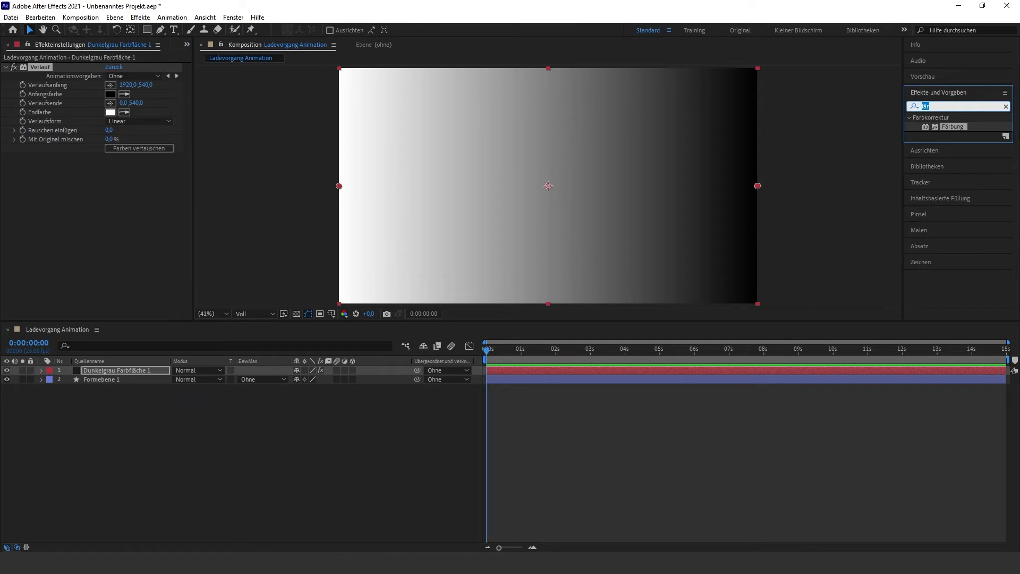
Step: Apply Polarkoordinaten with Rechteckig -> Polar conversion and 100% Interpolation
{"action": "type", "text": "pola"}
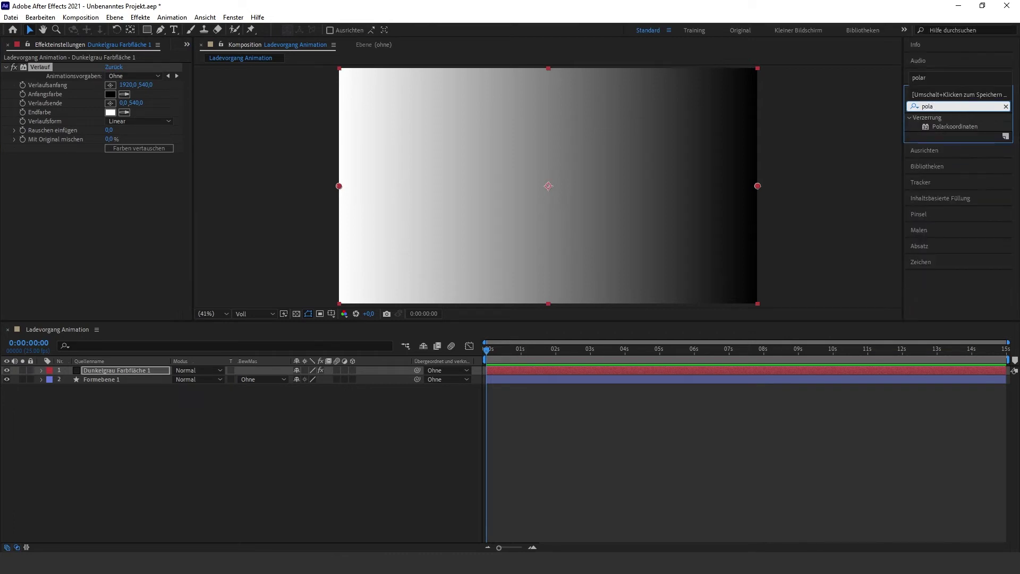
{"action": "left_click_drag", "start_coordinate": [948, 127], "coordinate": [538, 371]}
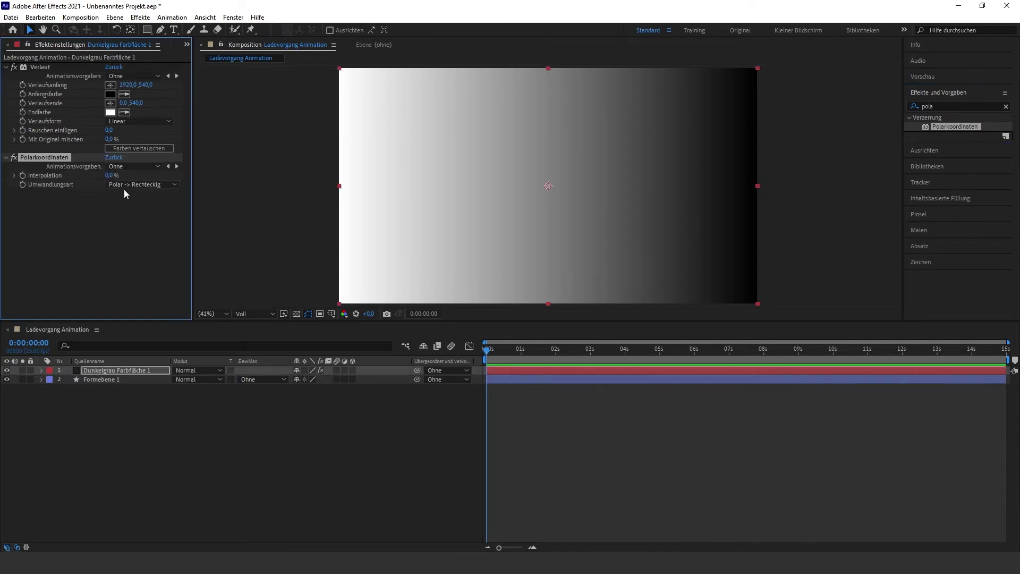
{"action": "left_click", "coordinate": [127, 184]}
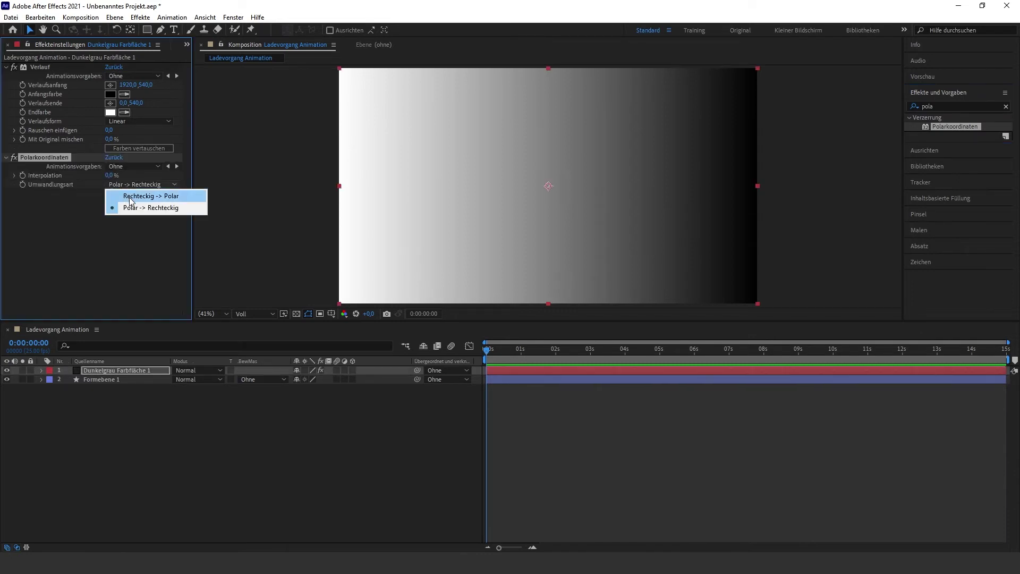
{"action": "left_click", "coordinate": [131, 198]}
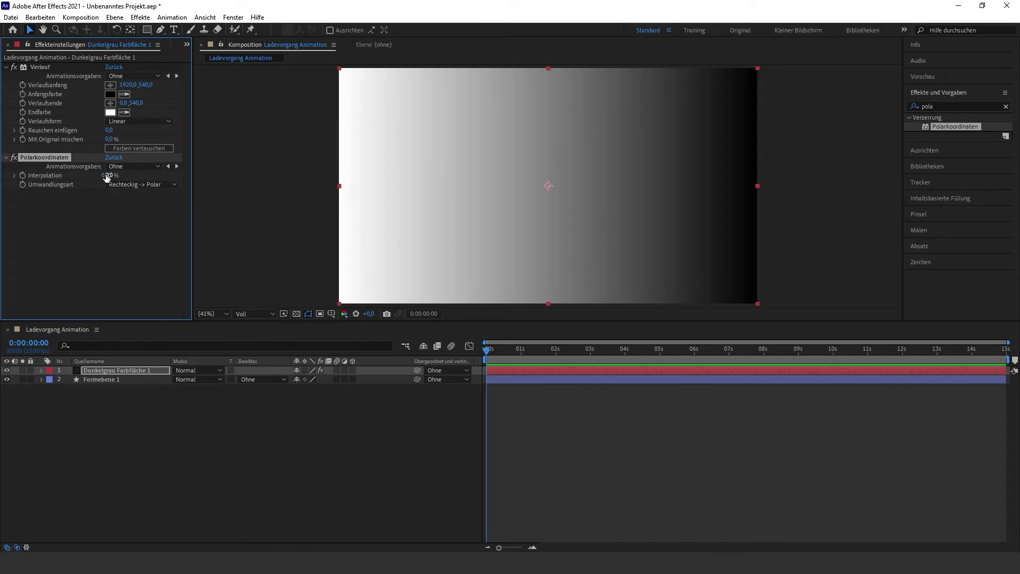
{"action": "left_click_drag", "start_coordinate": [109, 177], "coordinate": [205, 171]}
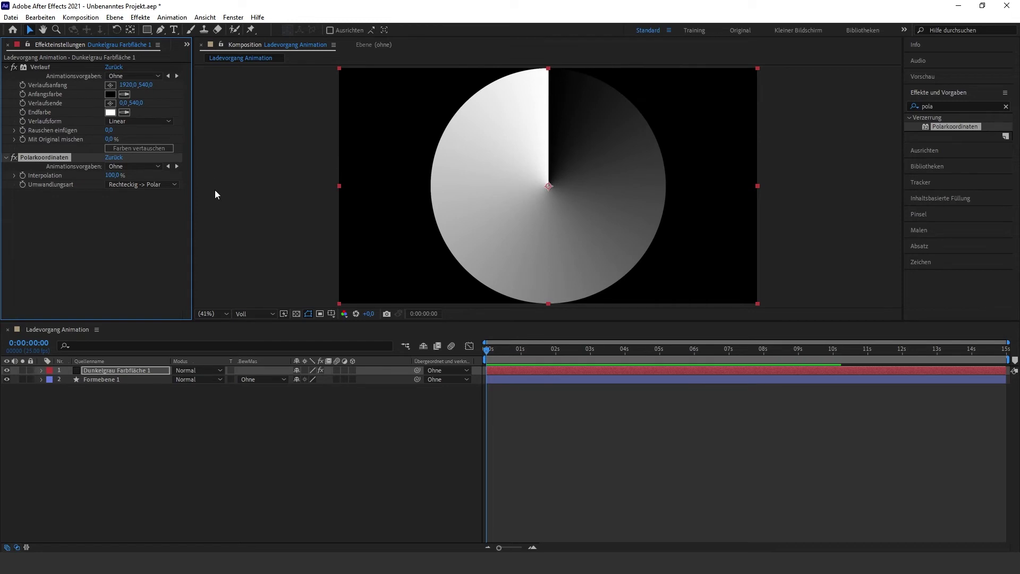
{"action": "left_click", "coordinate": [114, 264]}
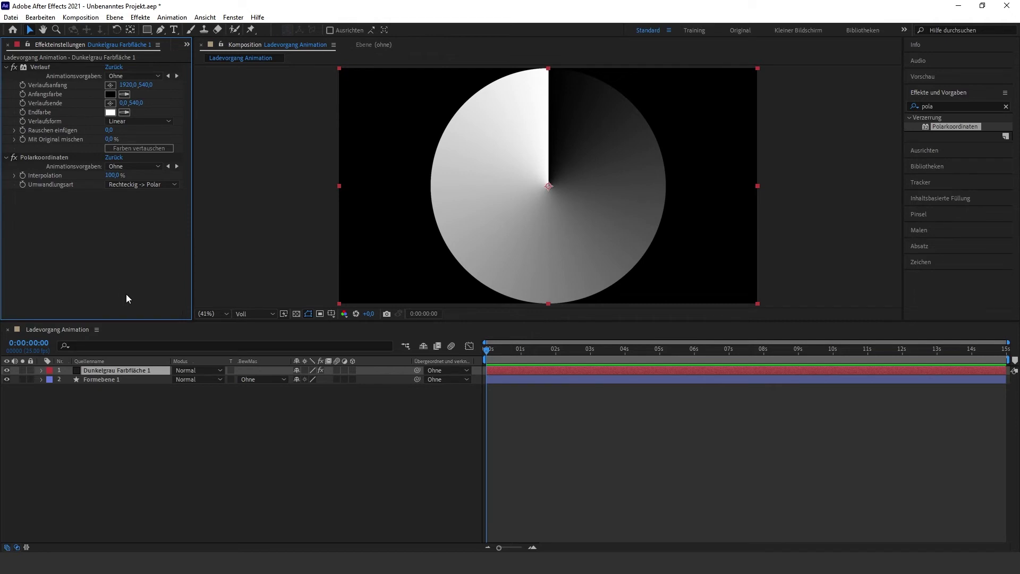
{"action": "left_click", "coordinate": [249, 379]}
Step: Set Formebene 1's track matte to Luma-Maske 'Dunkelgrau Farbfläche 1'
{"action": "left_click", "coordinate": [219, 428]}
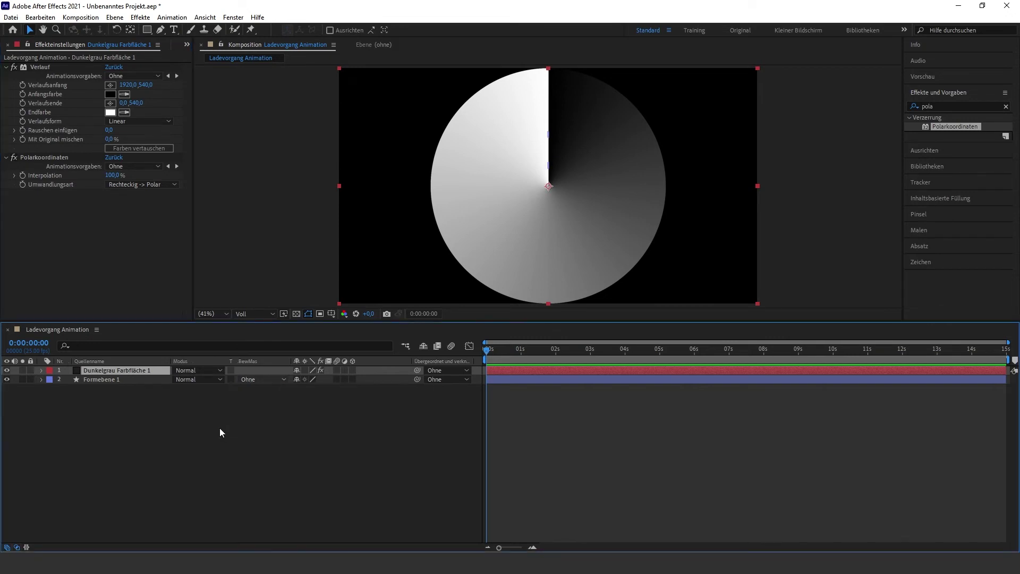
{"action": "left_click", "coordinate": [219, 428]}
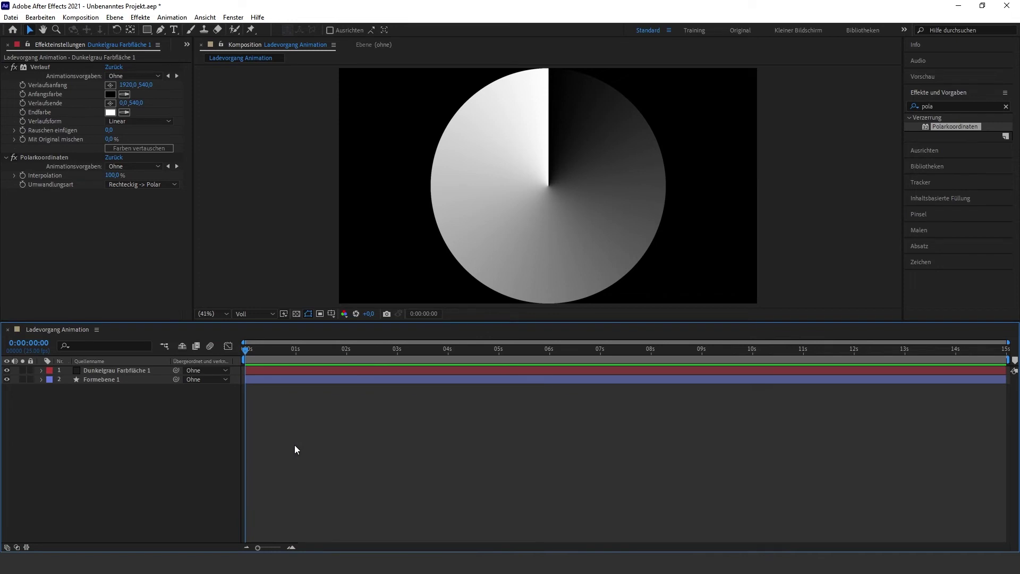
{"action": "left_click", "coordinate": [266, 381]}
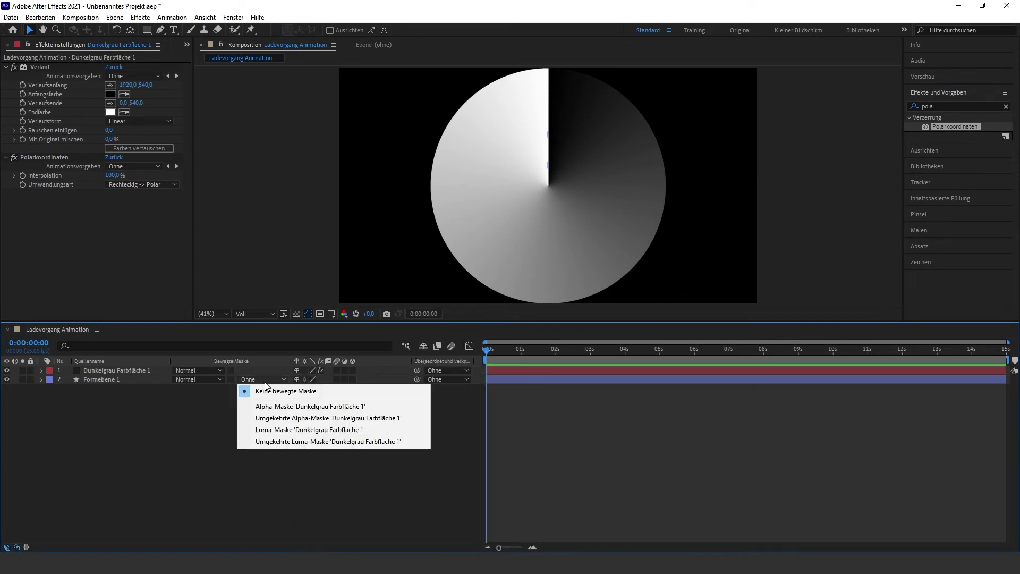
{"action": "left_click", "coordinate": [272, 432]}
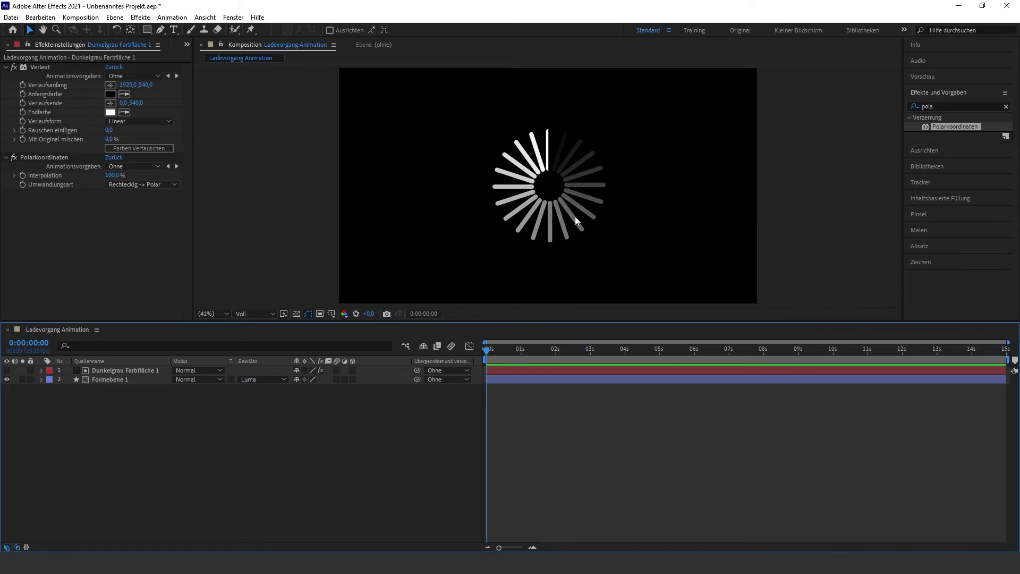
{"action": "left_click", "coordinate": [114, 374]}
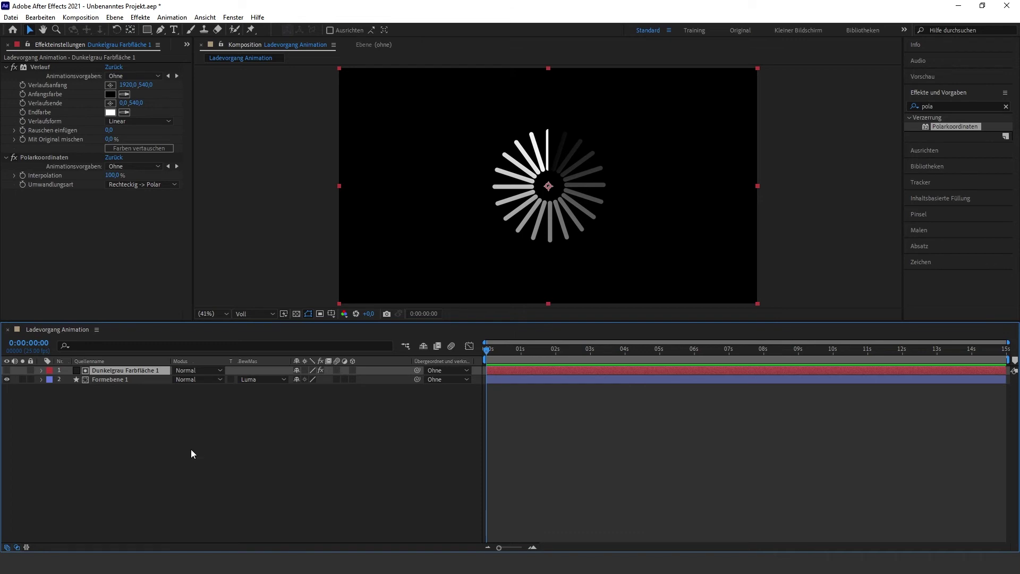
Step: Give the gradient layer's Drehung the expression value + time*500 and preview the rotation
{"action": "key", "text": "r"}
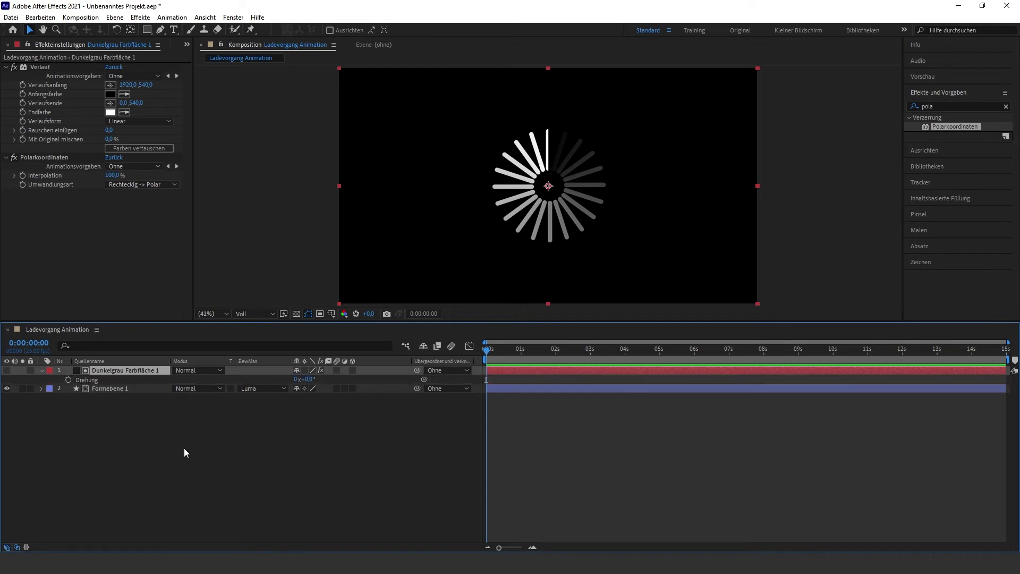
{"action": "mouse_move", "coordinate": [305, 379]}
{"action": "left_mouse_down"}
{"action": "mouse_move", "coordinate": [420, 378]}
{"action": "mouse_move", "coordinate": [164, 463]}
{"action": "left_mouse_up"}
{"action": "left_click", "coordinate": [68, 379], "text": "alt"}
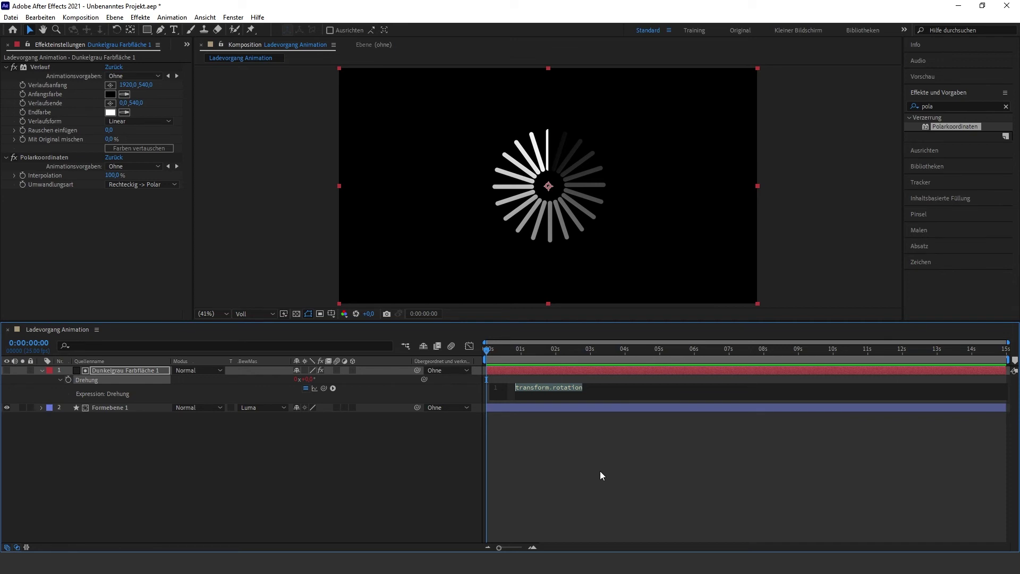
{"action": "type", "text": "va"}
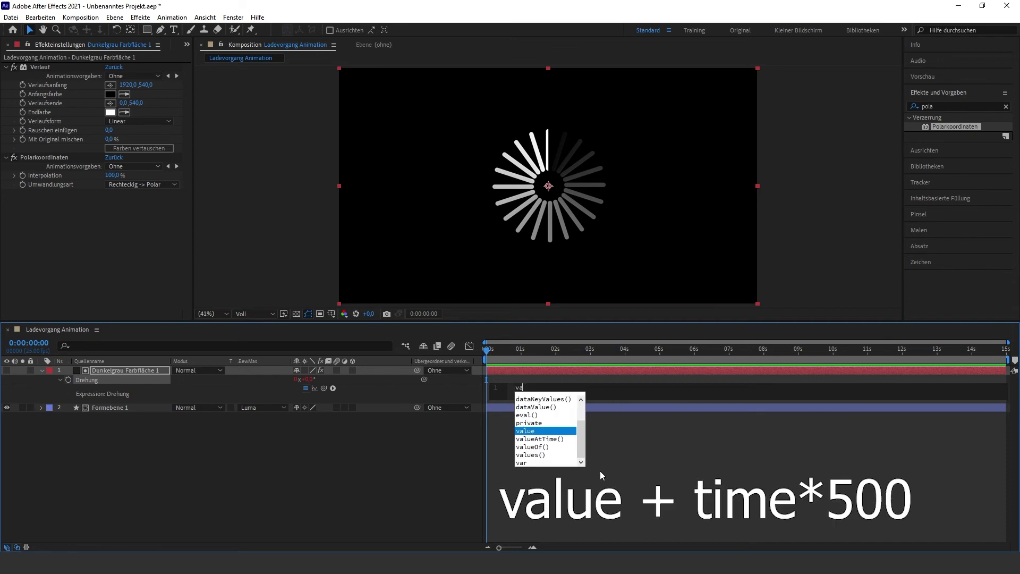
{"action": "type", "text": "lue "}
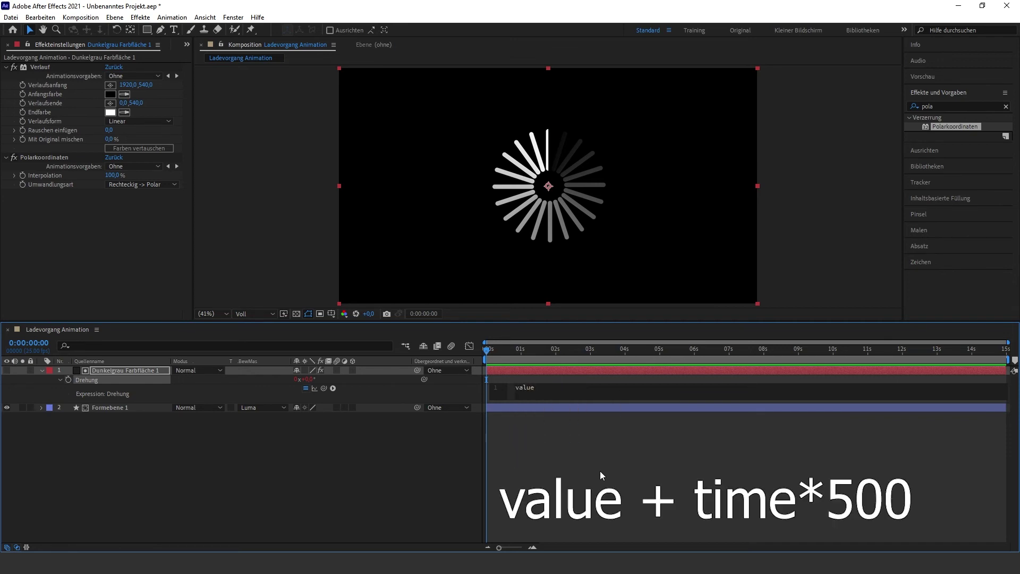
{"action": "type", "text": "+ time*"}
{"action": "type", "text": "500"}
{"action": "left_click", "coordinate": [573, 466]}
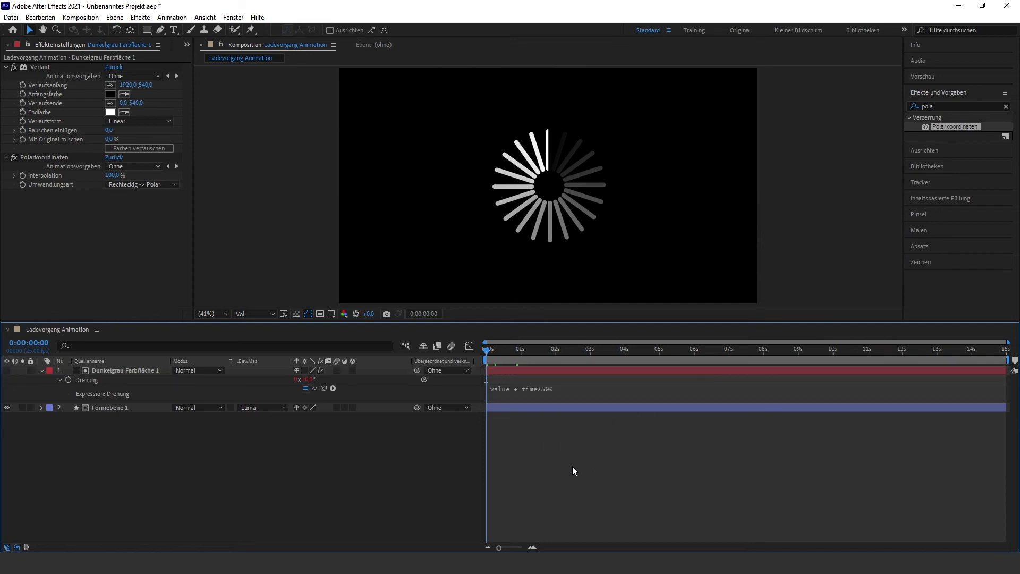
{"action": "key", "text": "space"}
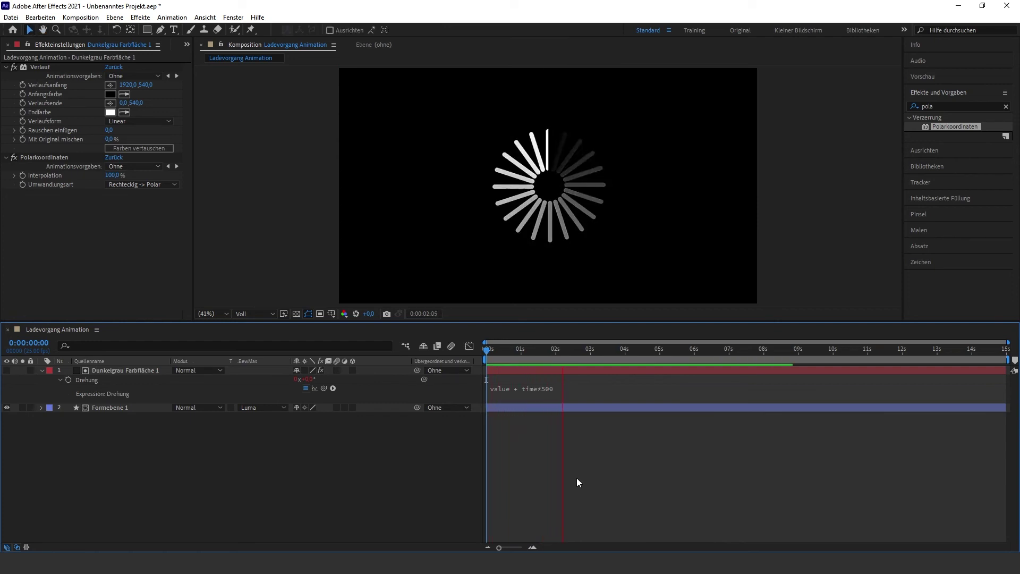
{"action": "key", "text": "space"}
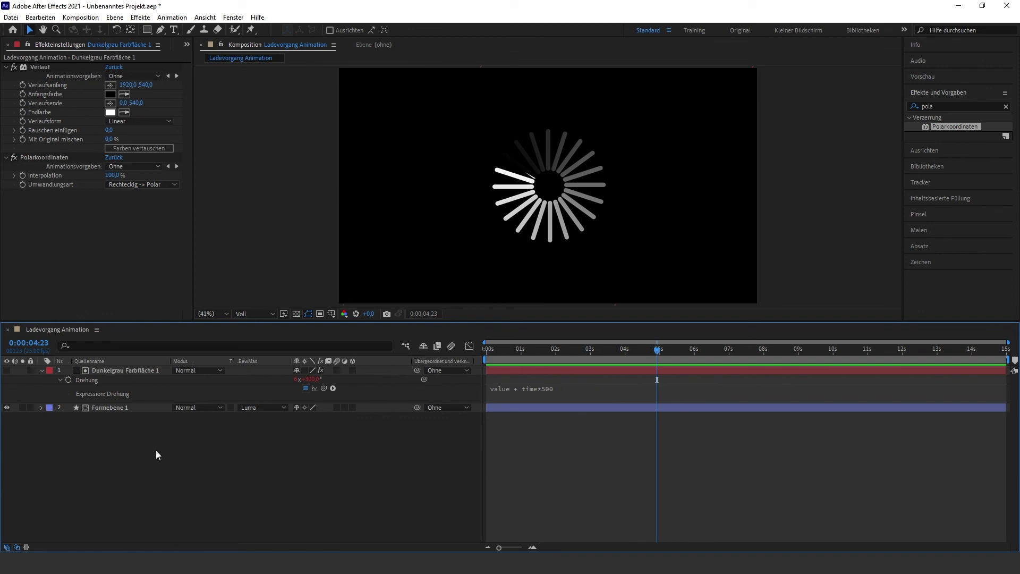
Step: Precompose both spinner layers into 'Ladevorgang', then clear the effects search field
{"action": "left_click", "coordinate": [43, 371]}
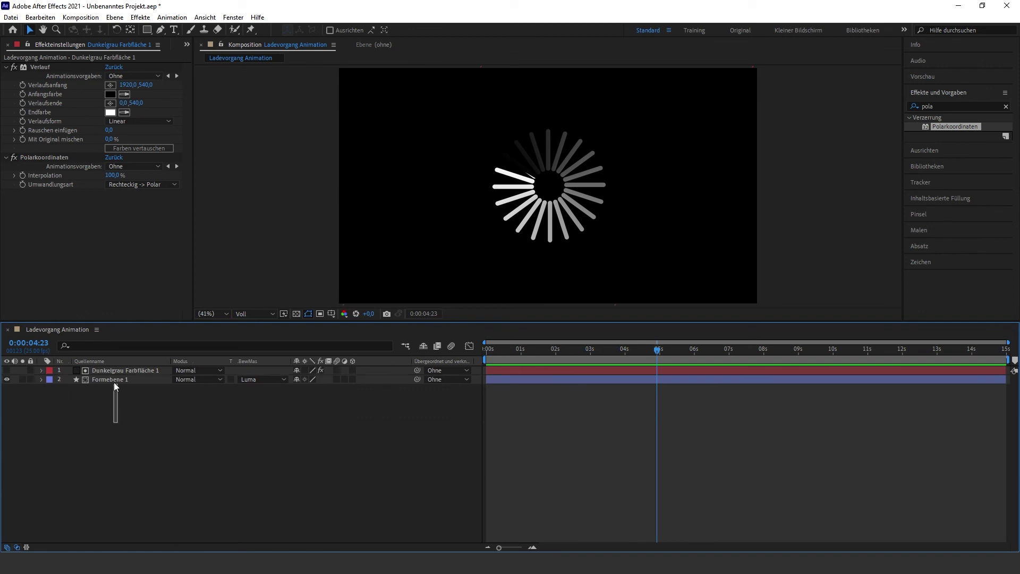
{"action": "left_click_drag", "start_coordinate": [114, 391], "coordinate": [119, 370]}
{"action": "right_click", "coordinate": [119, 370]}
{"action": "left_click", "coordinate": [193, 315]}
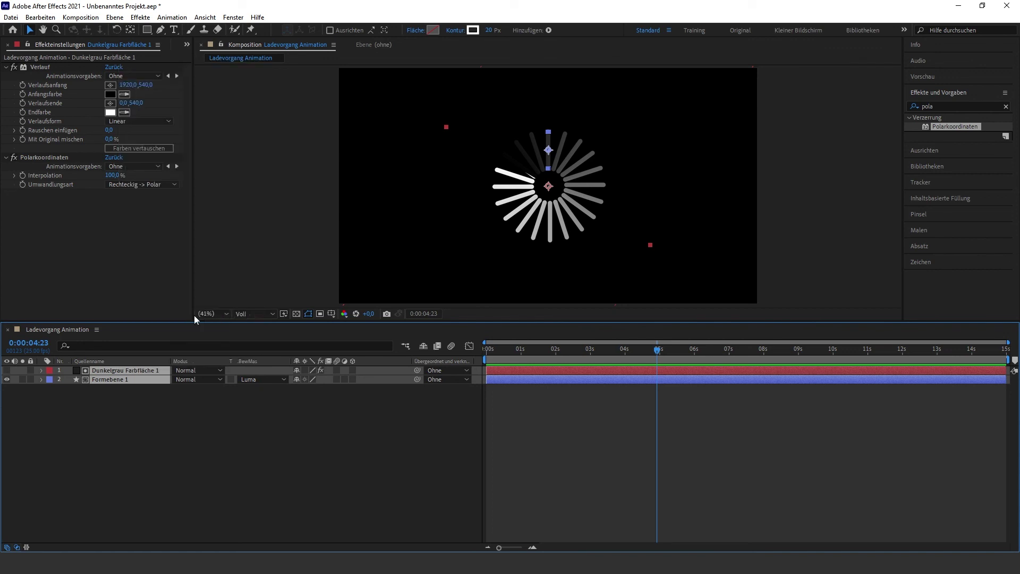
{"action": "type", "text": "Ladevorga"}
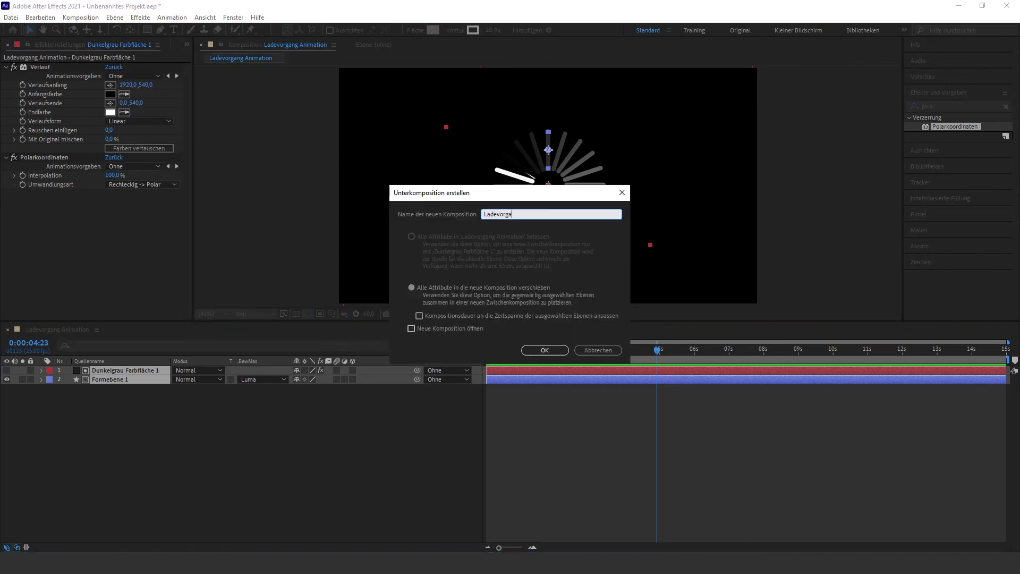
{"action": "type", "text": "ng"}
{"action": "key", "text": "Return"}
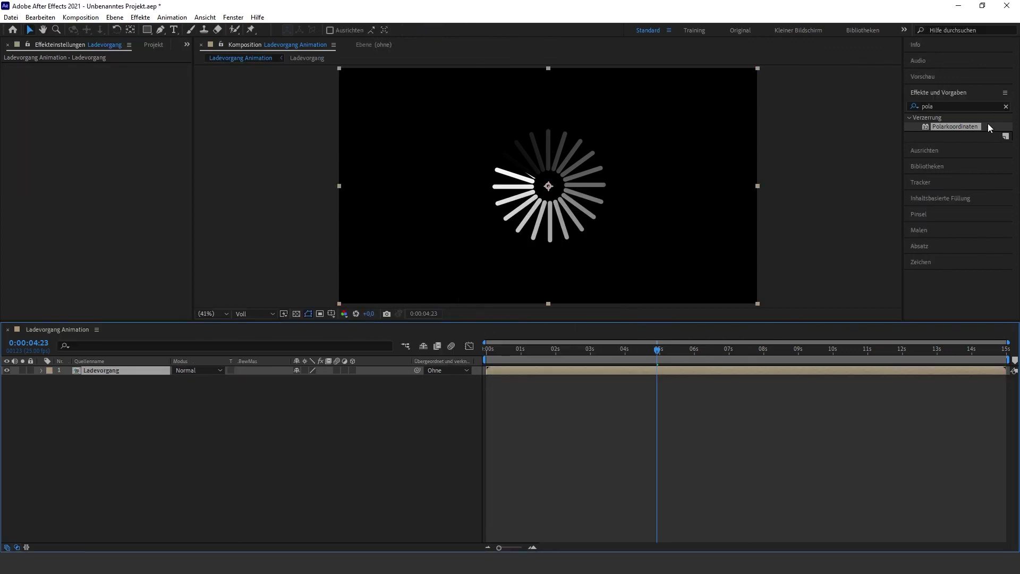
{"action": "left_click", "coordinate": [950, 104]}
{"action": "key", "text": "BackSpace"}
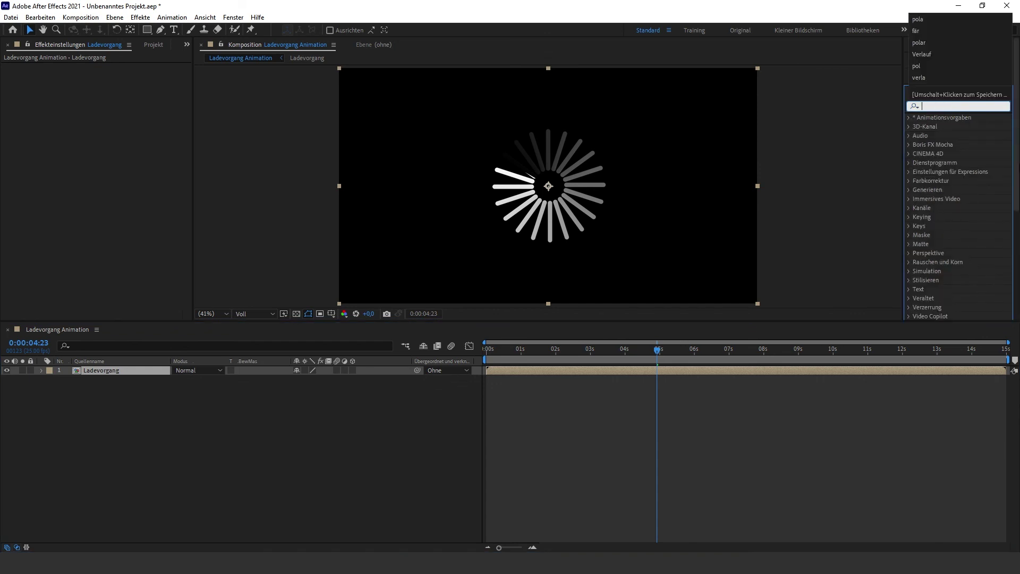
Step: Apply Färbung to the Ladevorgang layer, mapping white to orange FF8707
{"action": "type", "text": "färb"}
{"action": "left_click_drag", "start_coordinate": [952, 127], "coordinate": [529, 370]}
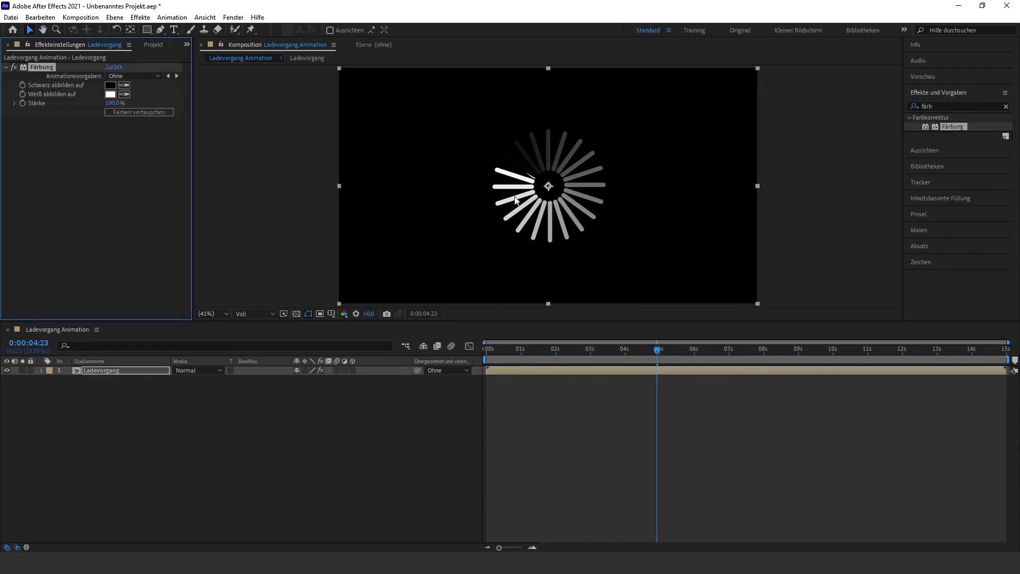
{"action": "left_click", "coordinate": [109, 95]}
{"action": "left_click_drag", "start_coordinate": [717, 349], "coordinate": [696, 295]}
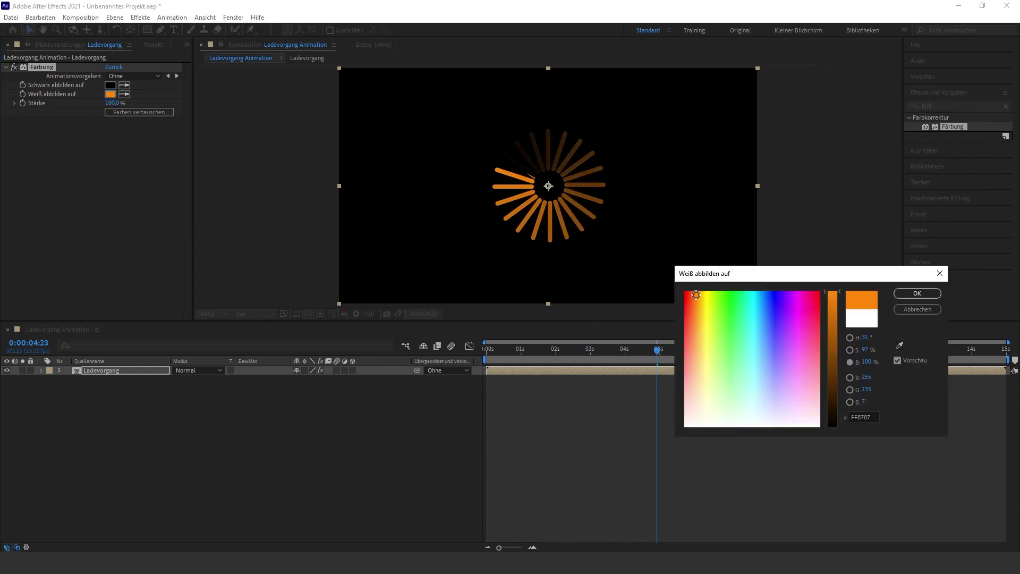
{"action": "left_click", "coordinate": [917, 294]}
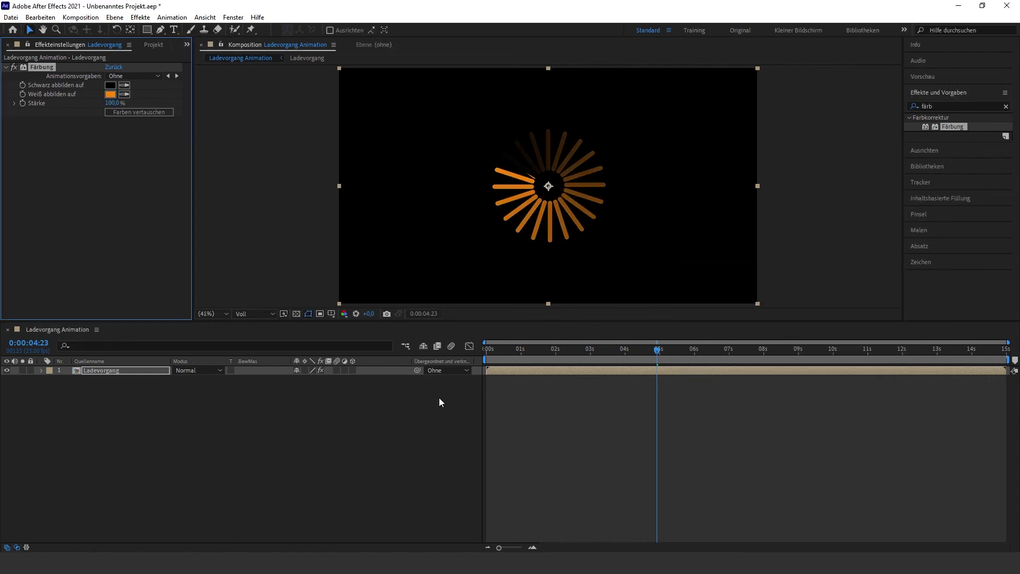
{"action": "left_click", "coordinate": [500, 352]}
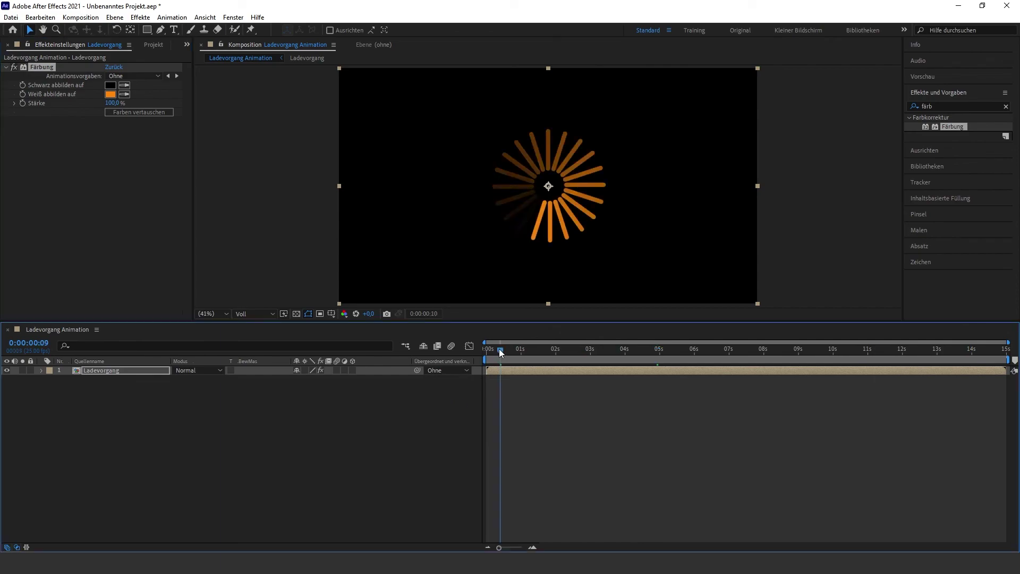